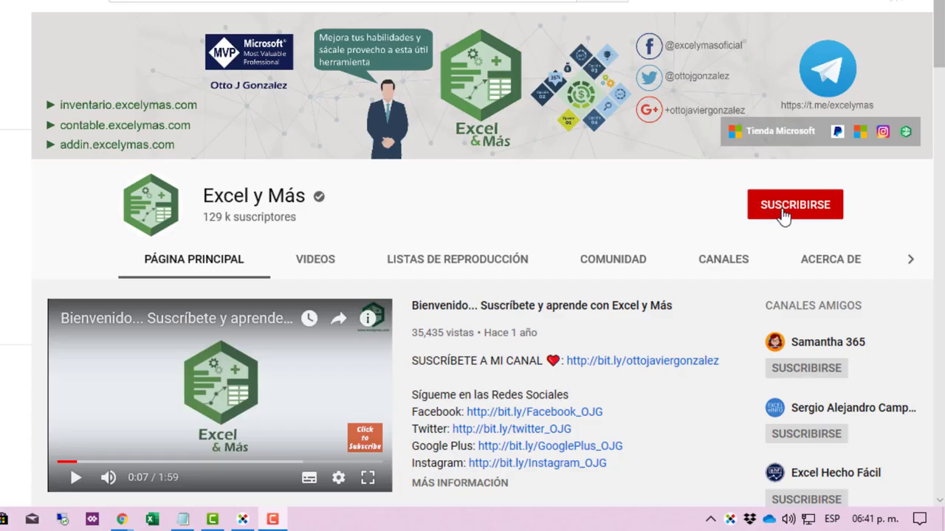
- Subscribe to Excel y Más with all notifications, then open the 'Sumar valores con criterio de únicos' workbook
click(775, 226)
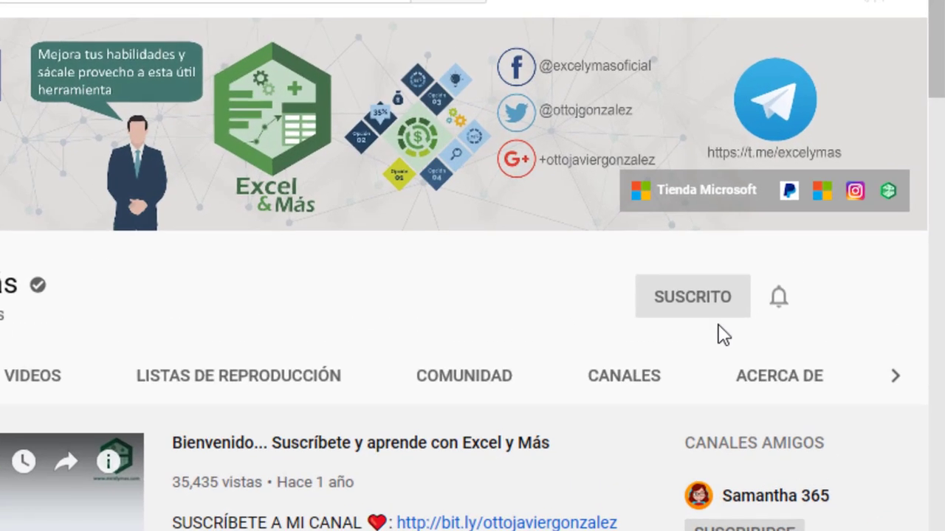
click(777, 301)
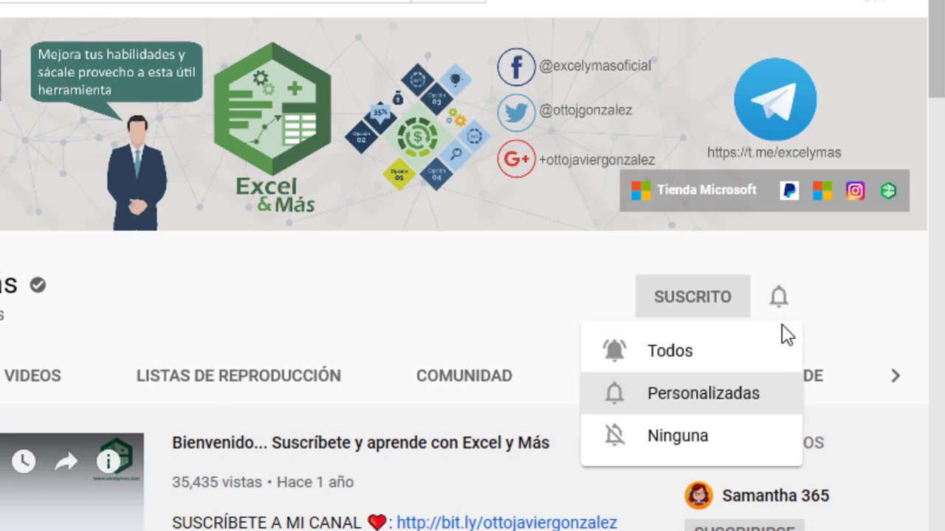
click(721, 352)
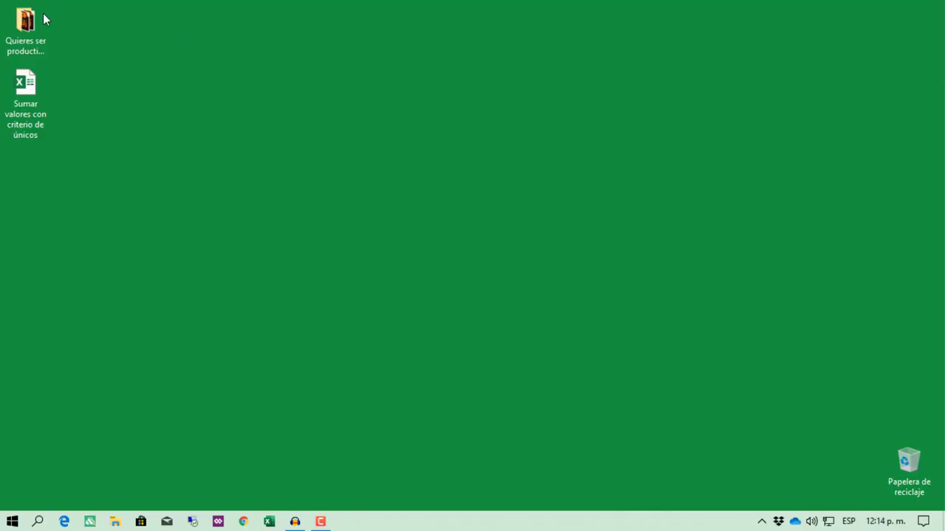
double_click(32, 101)
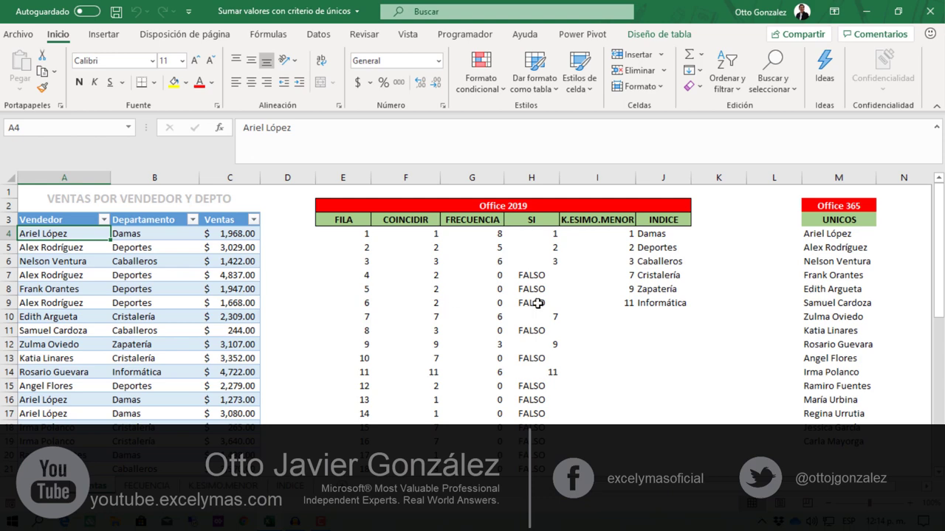
- Inspect the INDICE department formula in J4 and the UNICOS vendor formula in M4
click(657, 232)
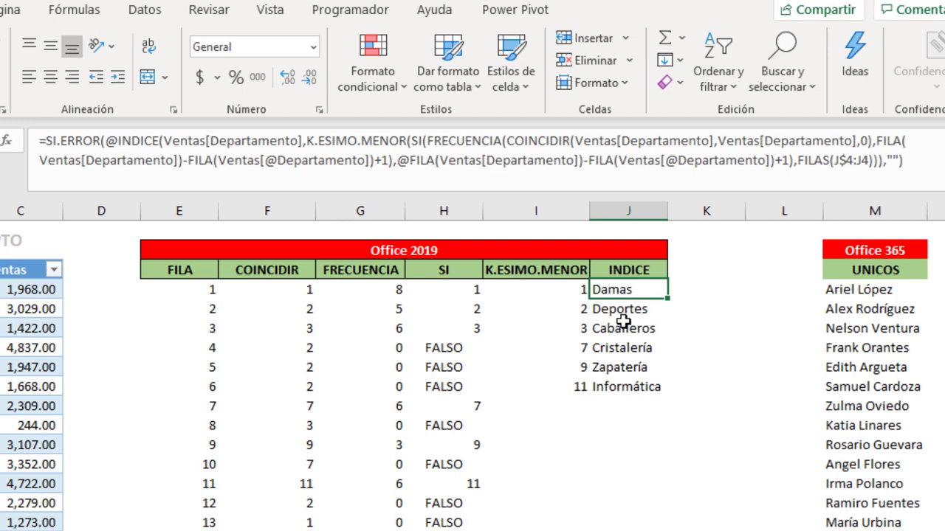
key(Down)
key(Down)
key(Down)
key(Down)
key(Up)
key(Up)
key(Up)
key(Up)
key(Right)
key(Right)
key(Right)
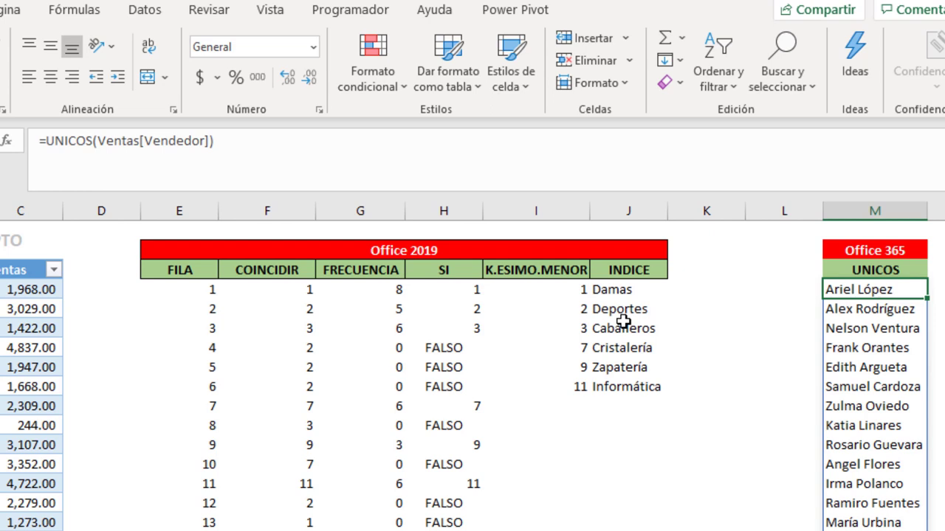
key(Left)
key(Left)
key(Left)
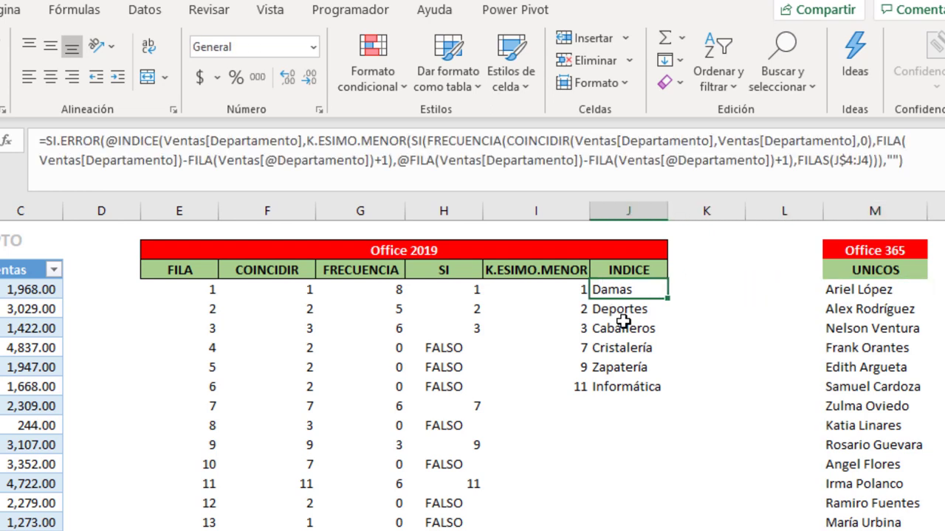
key(Right)
key(Right)
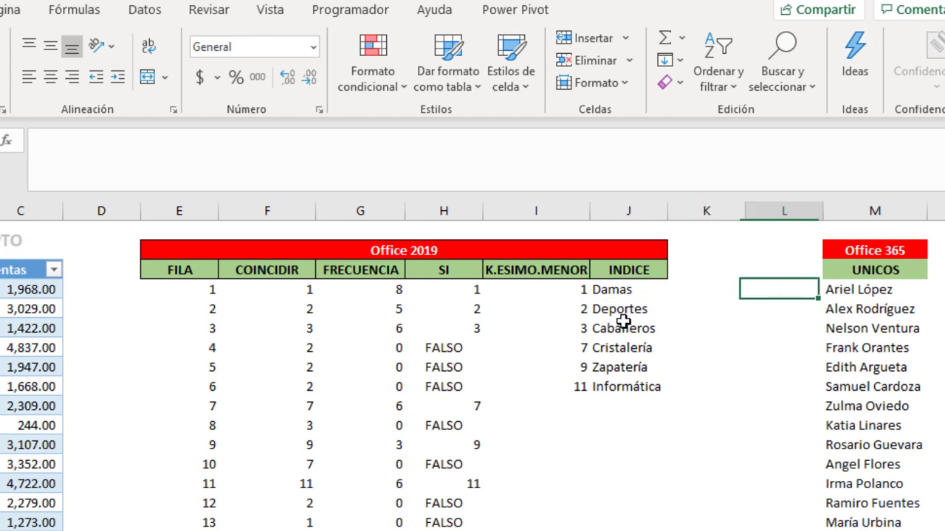
key(Right)
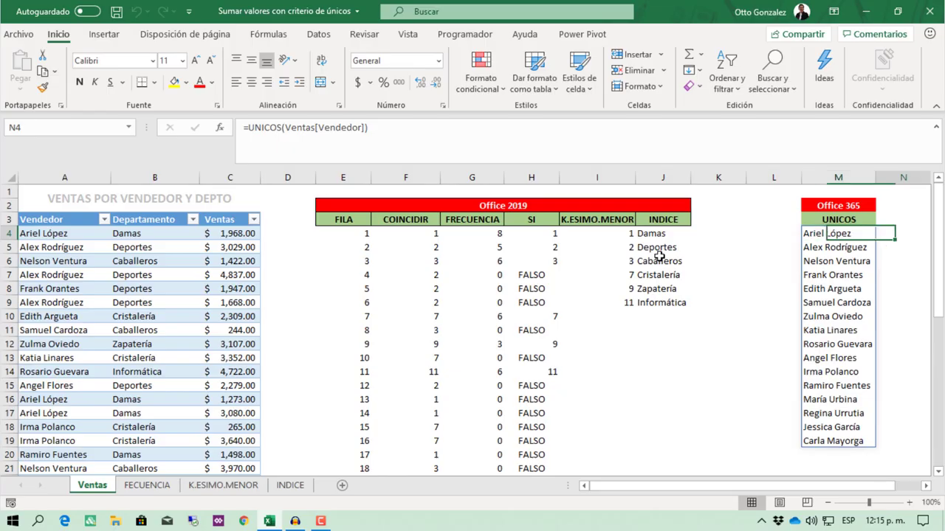
key(Right)
key(Right)
key(Right)
key(Left)
key(Left)
key(Left)
key(Left)
key(Left)
key(Left)
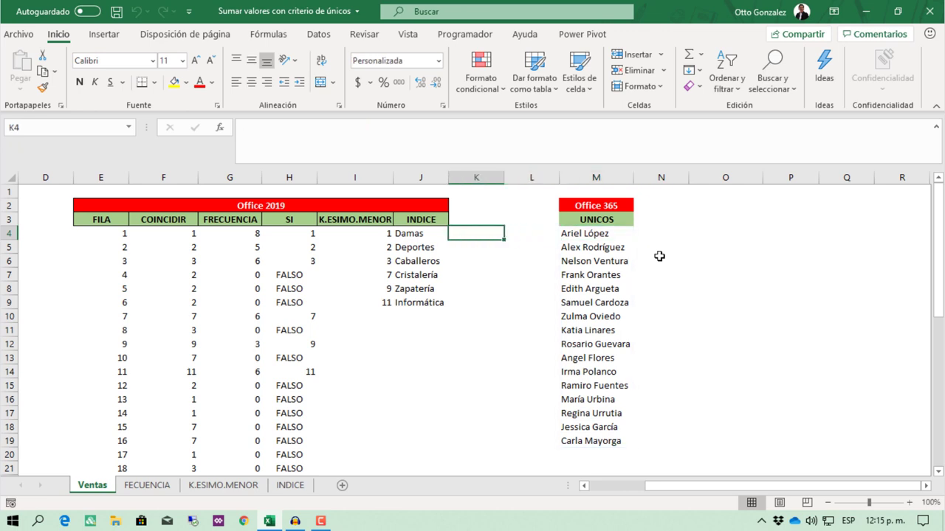
key(Left)
key(Right)
key(Right)
key(Right)
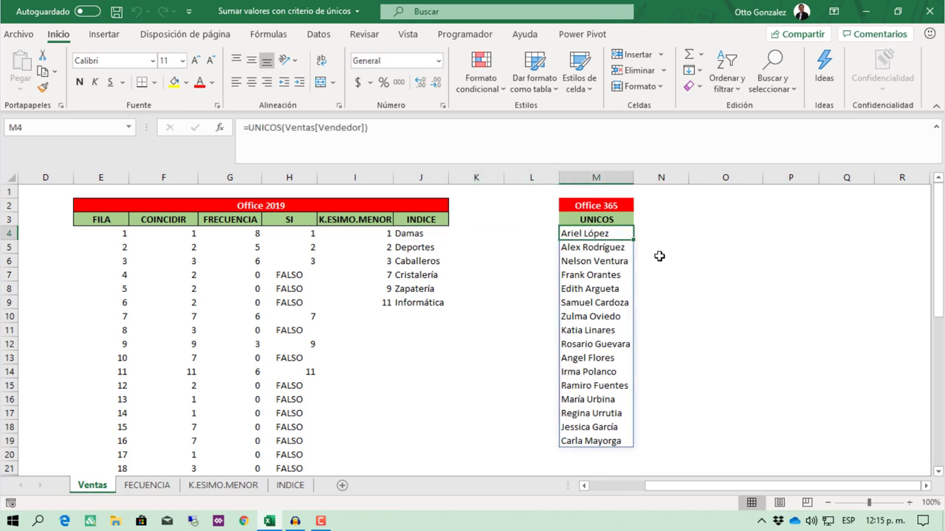
key(Left)
key(Left)
key(Left)
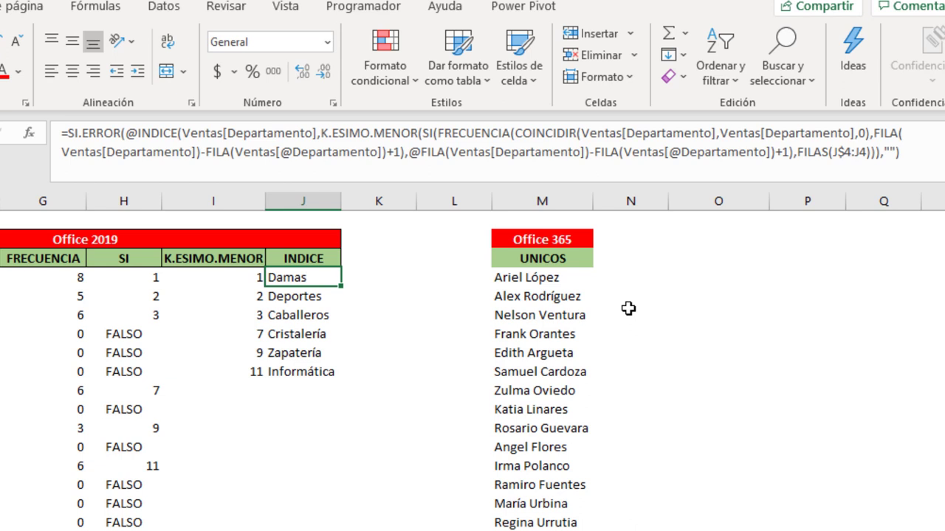
key(Down)
key(Up)
key(Right)
key(Left)
key(Down)
key(Up)
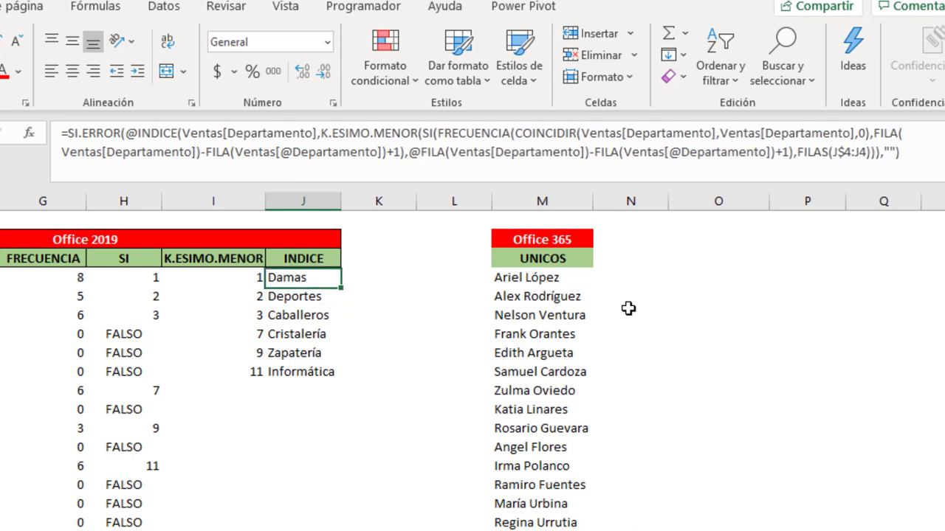
key(Up)
key(Down)
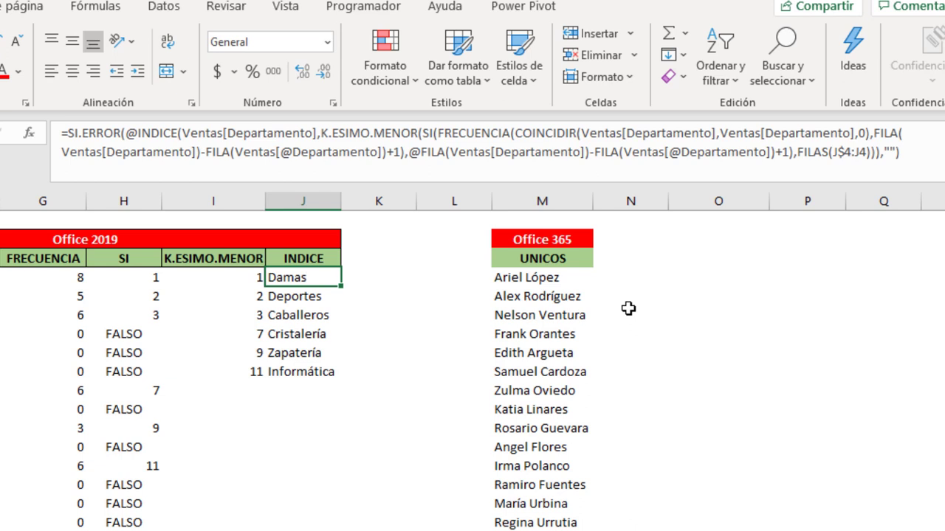
key(Right)
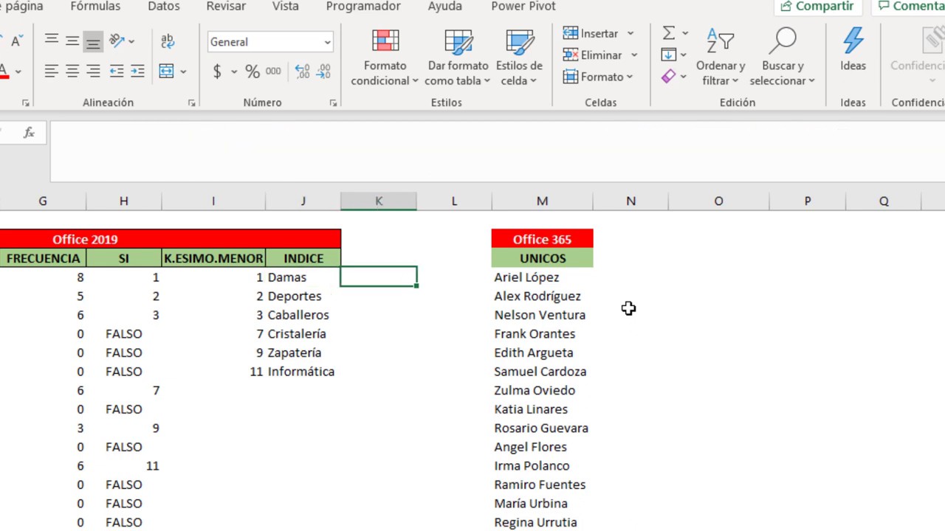
- Start K4's formula as =SUMAR.SI(Ventas[Departamento],J4 using Damas as the criterion
text(=)
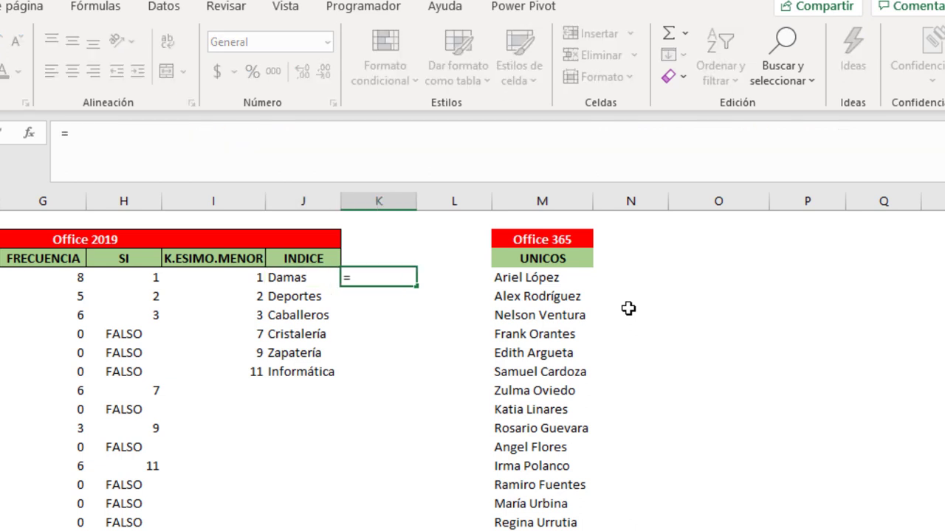
text( sumar)
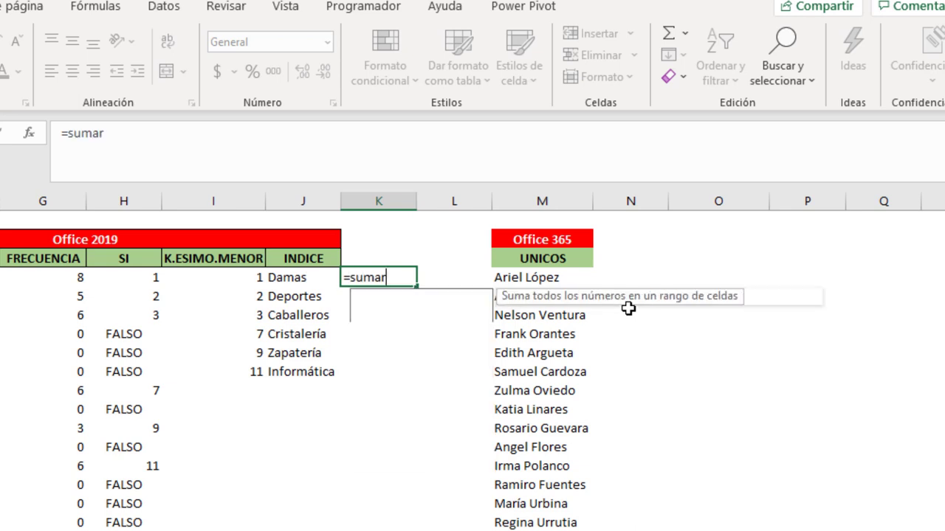
text(.s)
key(Tab)
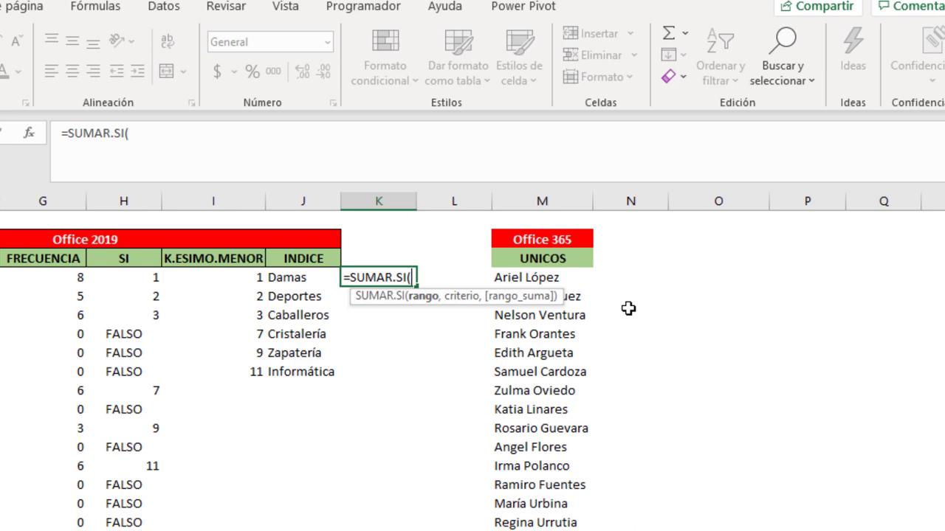
text(ve)
key(Tab)
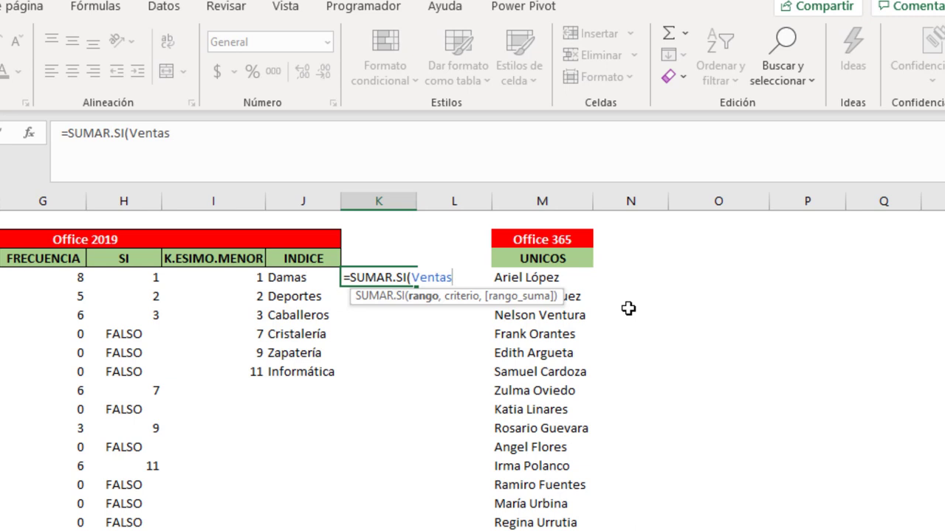
text([)
key(Down)
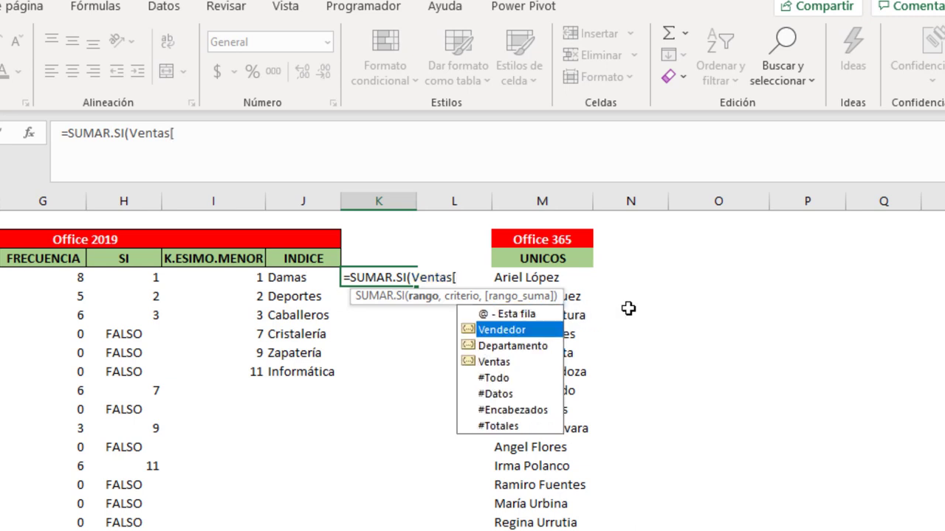
key(Down)
key(Tab)
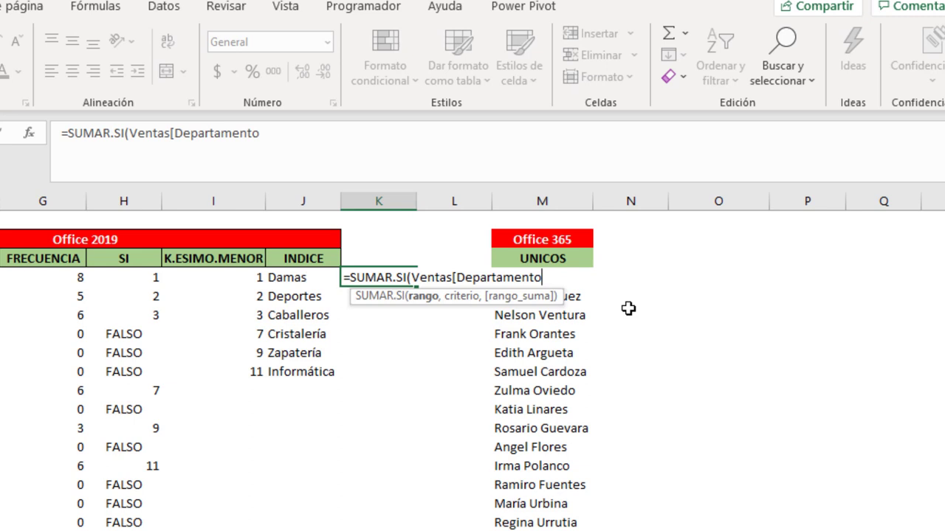
text(])
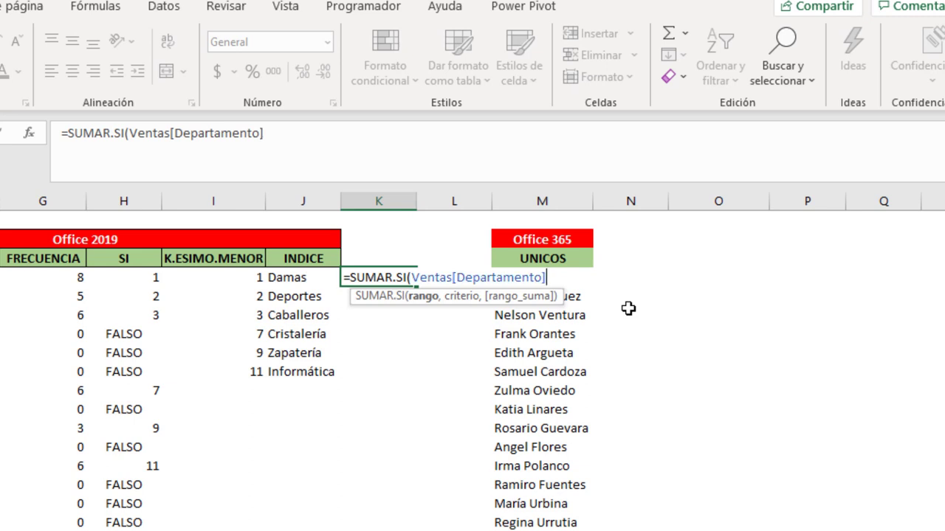
text(,)
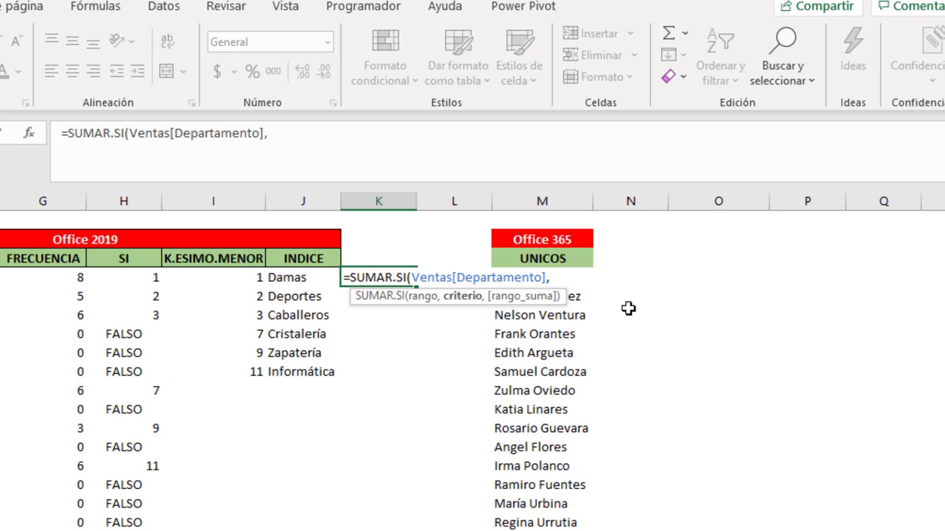
click(290, 280)
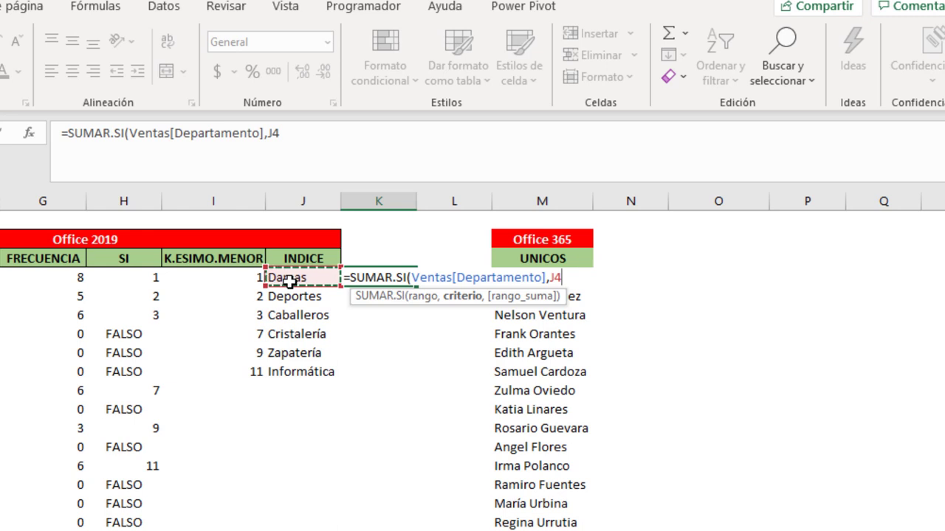
- Add Ventas[Ventas] as the sum range and commit the formula, giving 15547
text(,)
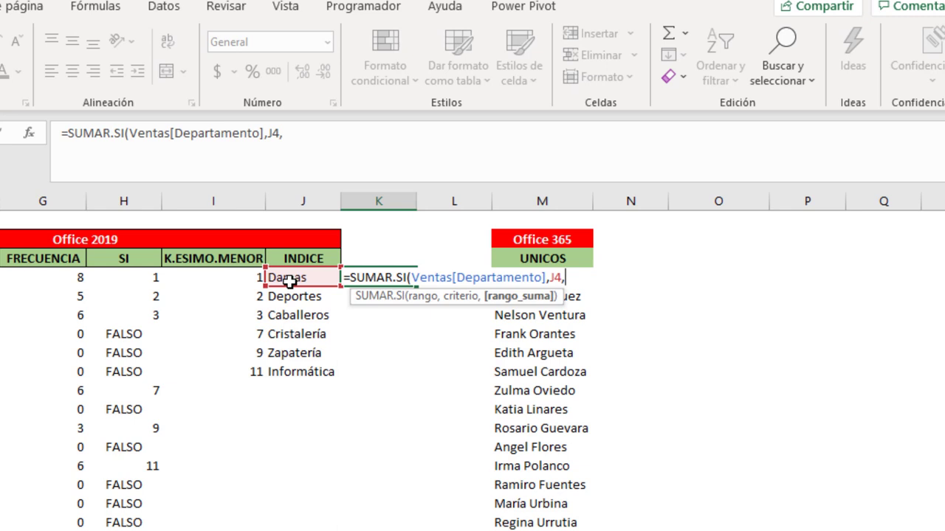
text(ven)
key(Tab)
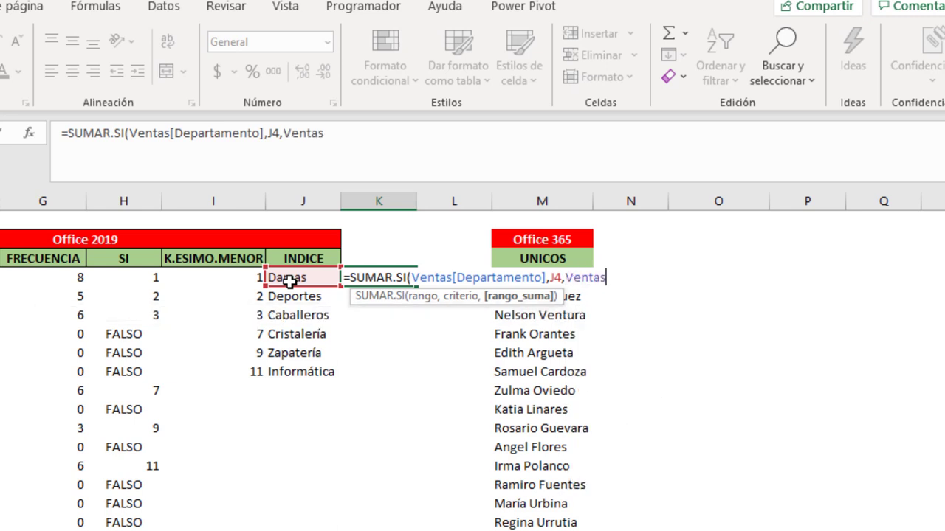
text([)
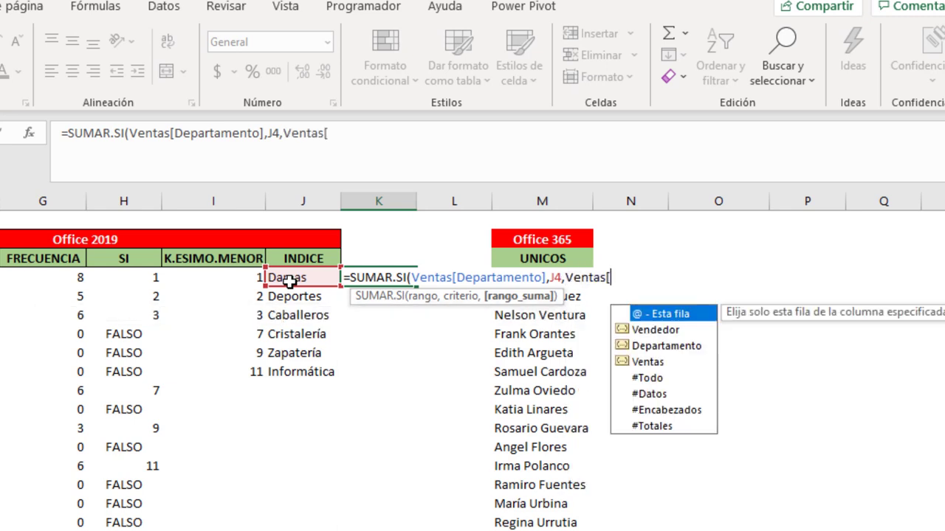
key(Down)
key(Down)
key(Down)
key(Tab)
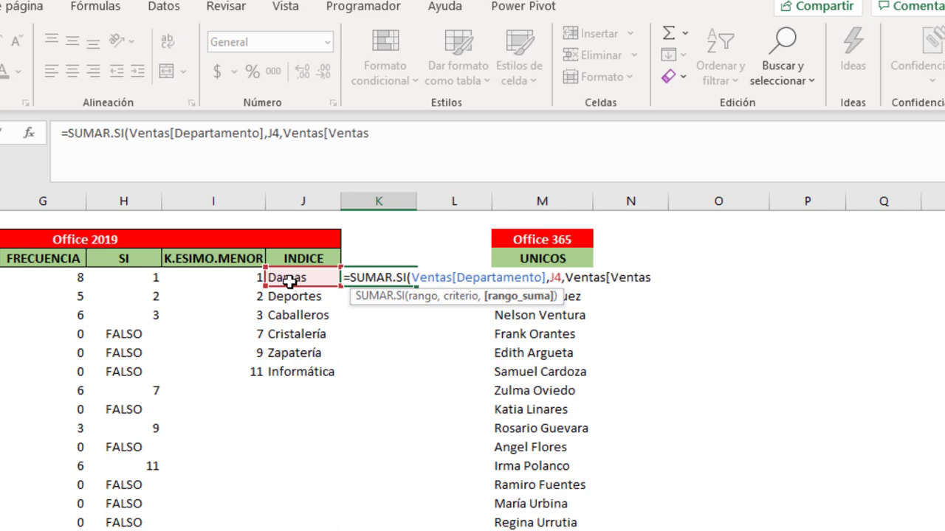
text(])
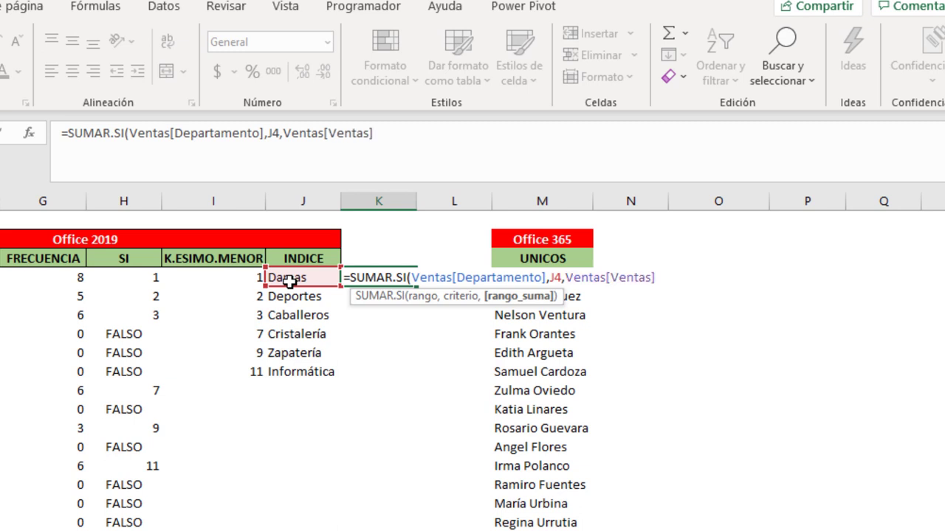
text())
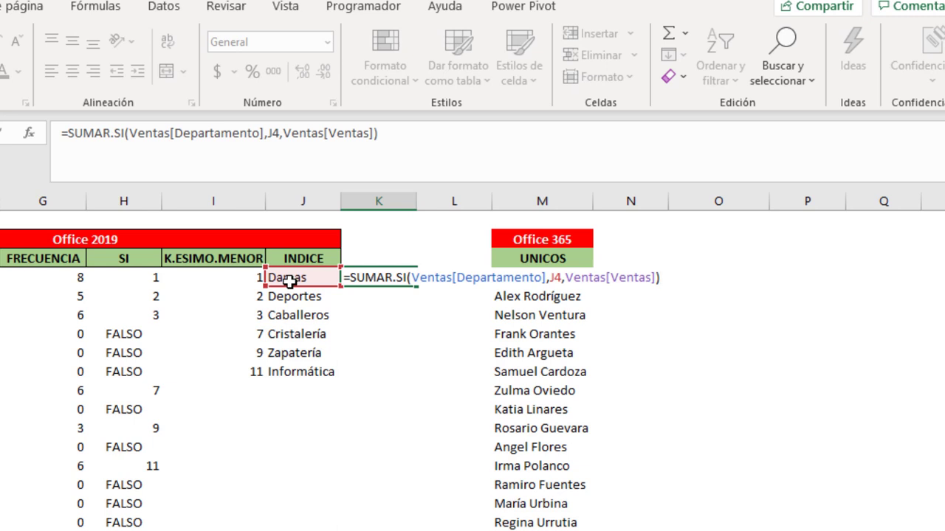
key(Return)
key(Up)
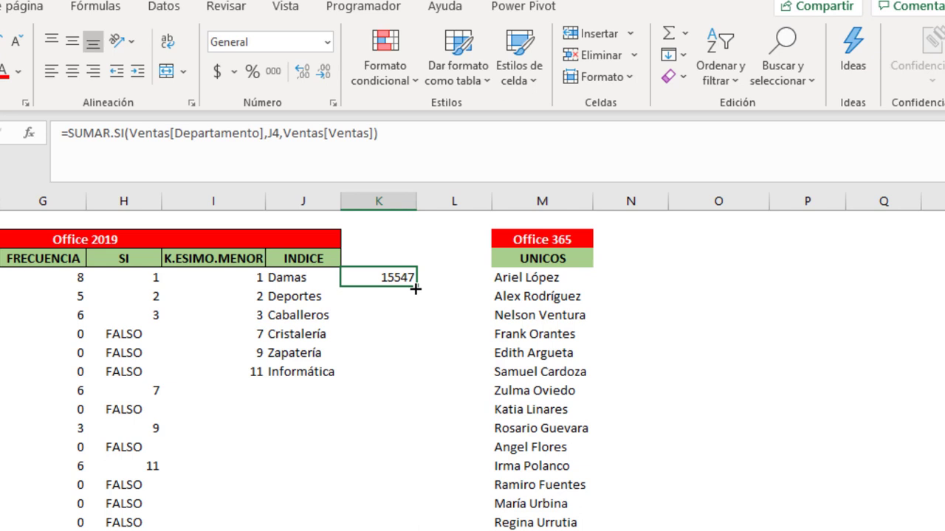
- Fill the SUMAR.SI totals down K4:K9 and format them as currency, $15,547.00 to $18,500.00
double_click(416, 290)
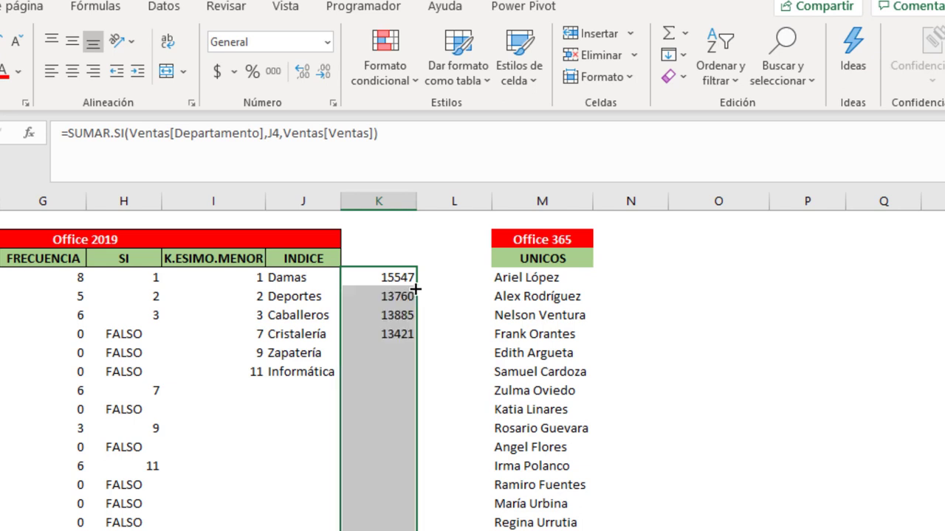
click(392, 396)
key(ctrl+Down)
key(ctrl+Up)
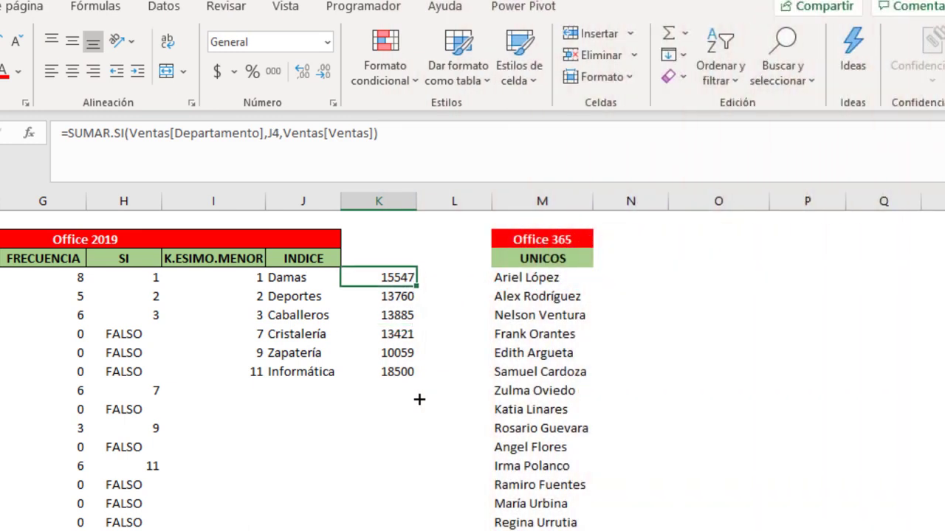
key(ctrl+shift+Down)
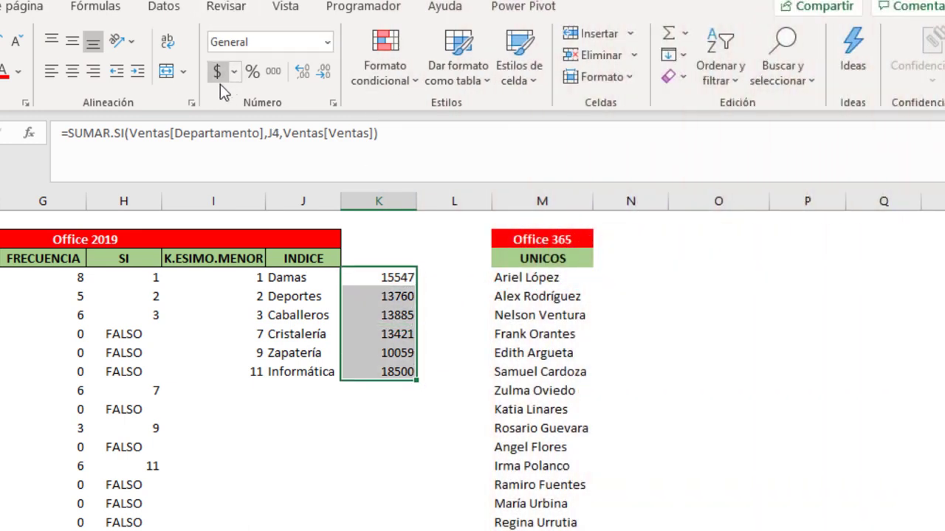
click(217, 72)
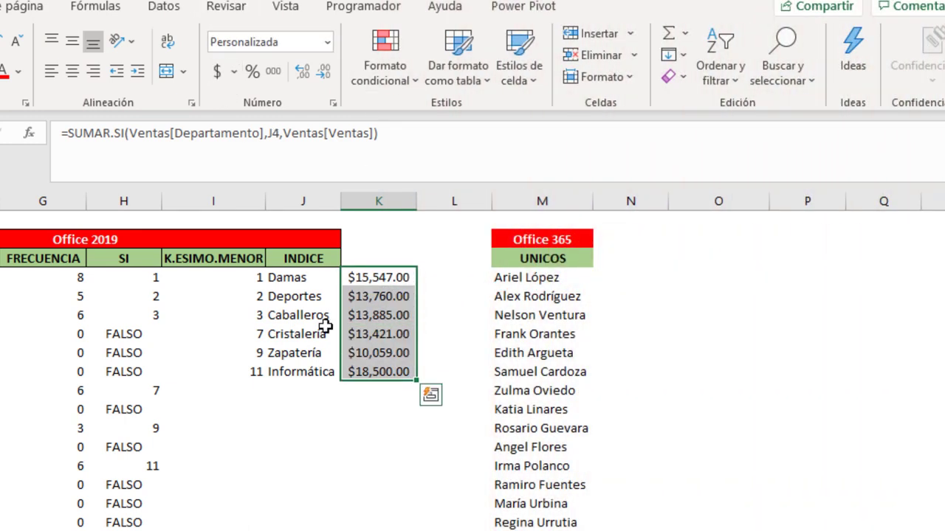
click(378, 296)
key(Up)
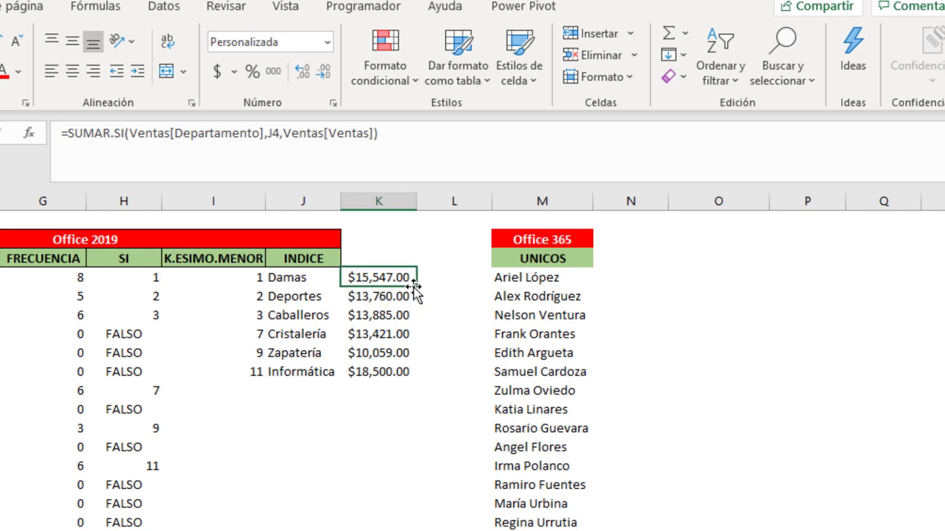
key(Left)
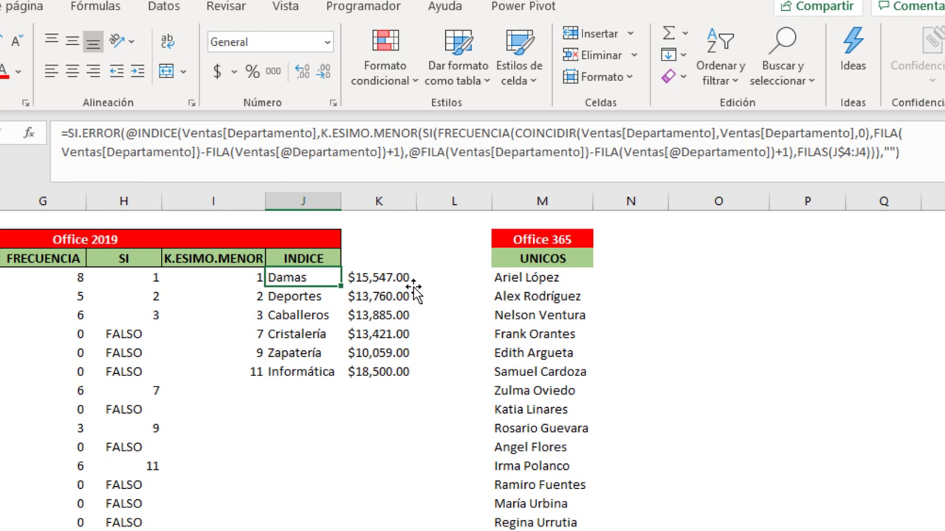
key(Right)
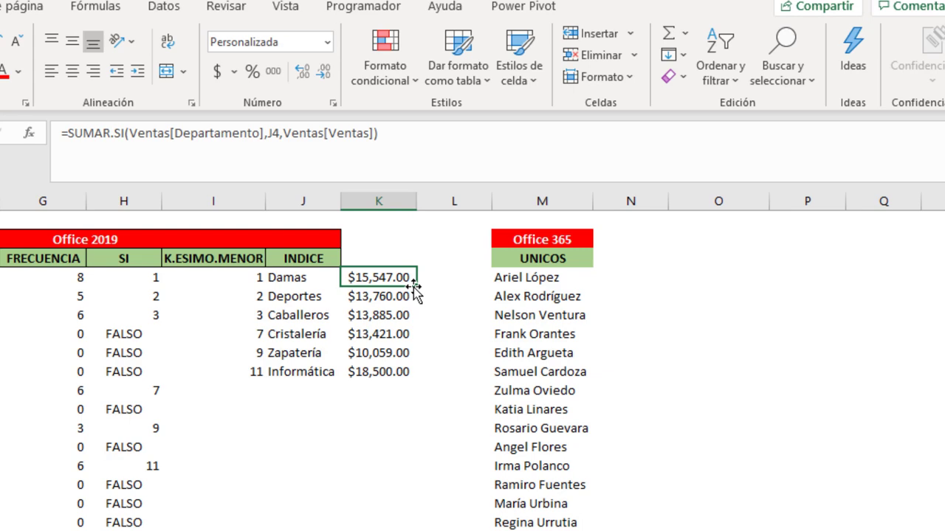
key(Right)
key(Right)
key(Right)
key(Right)
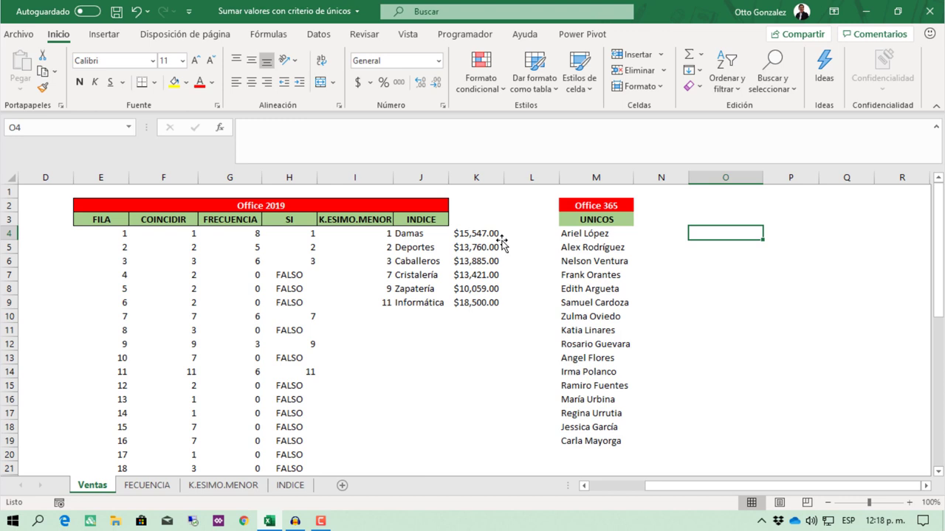
key(Left)
key(Left)
key(Left)
key(Left)
key(Left)
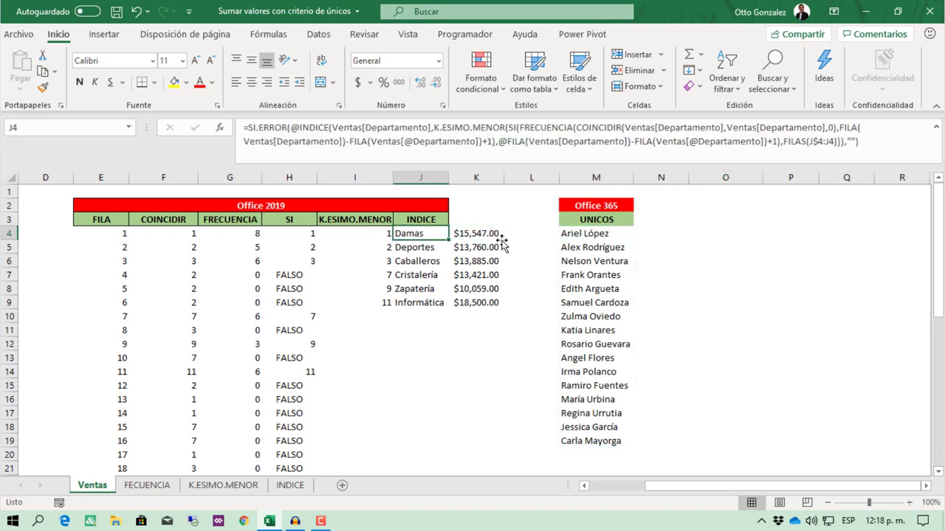
key(Right)
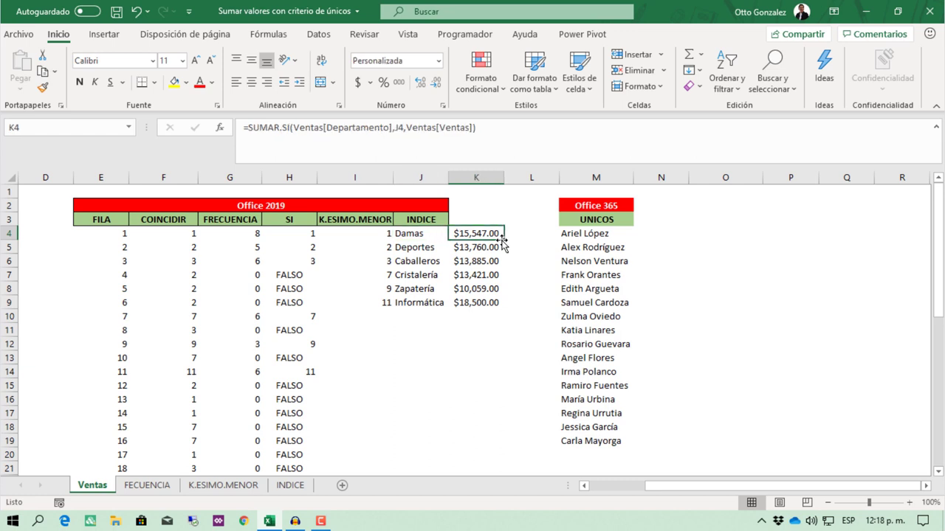
key(Right)
key(Right)
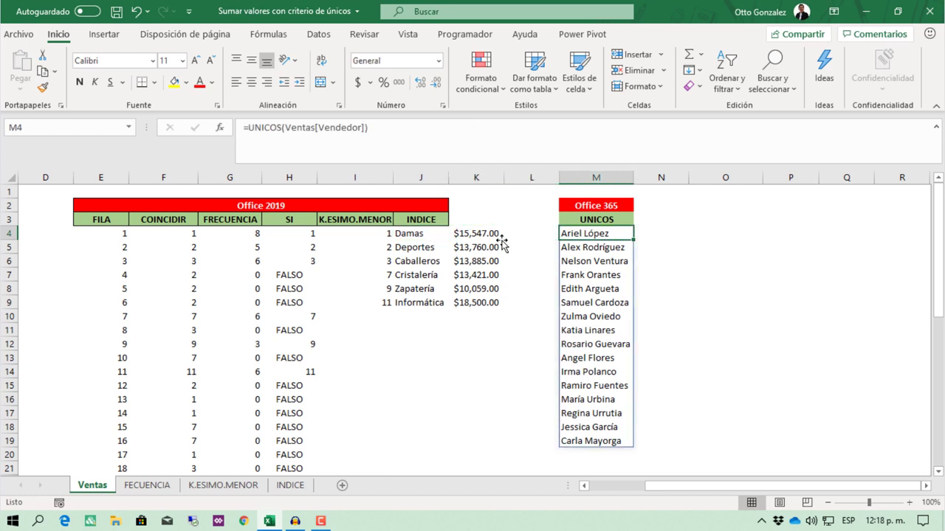
key(Right)
key(Right)
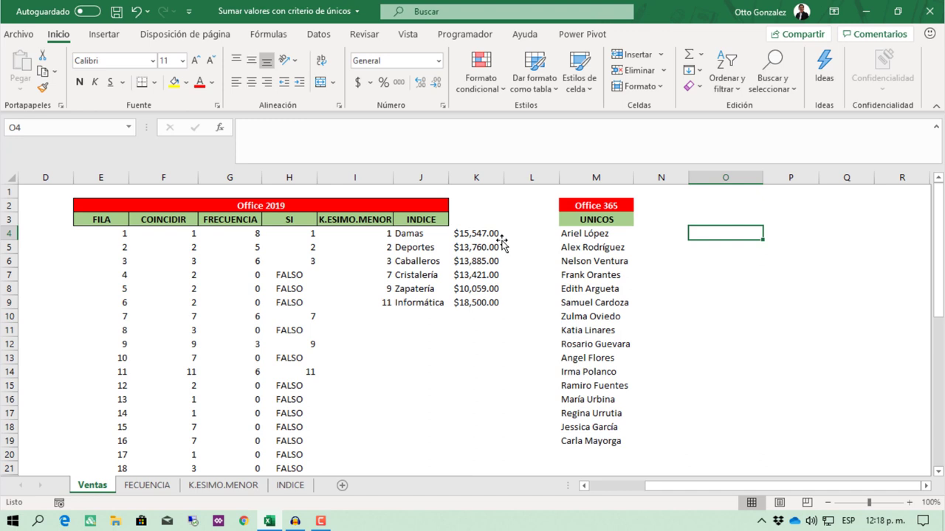
text(=)
text(secu)
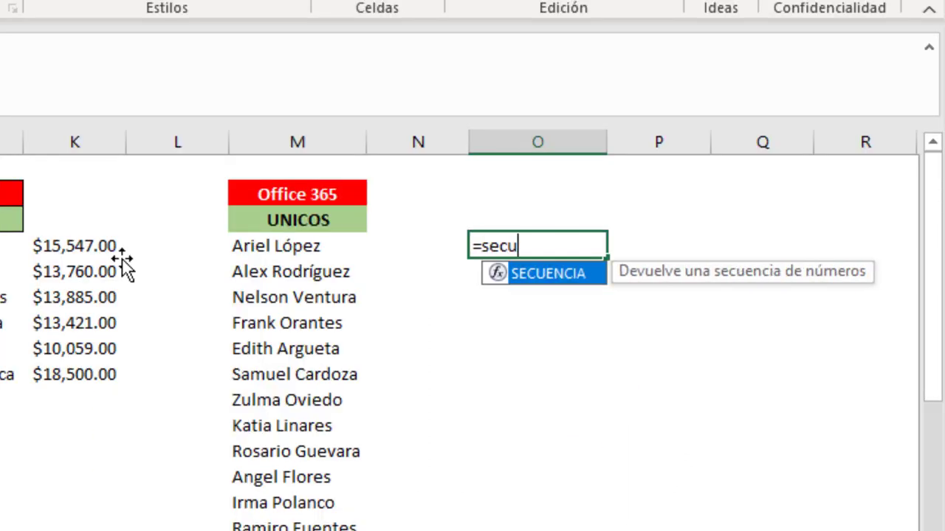
key(Tab)
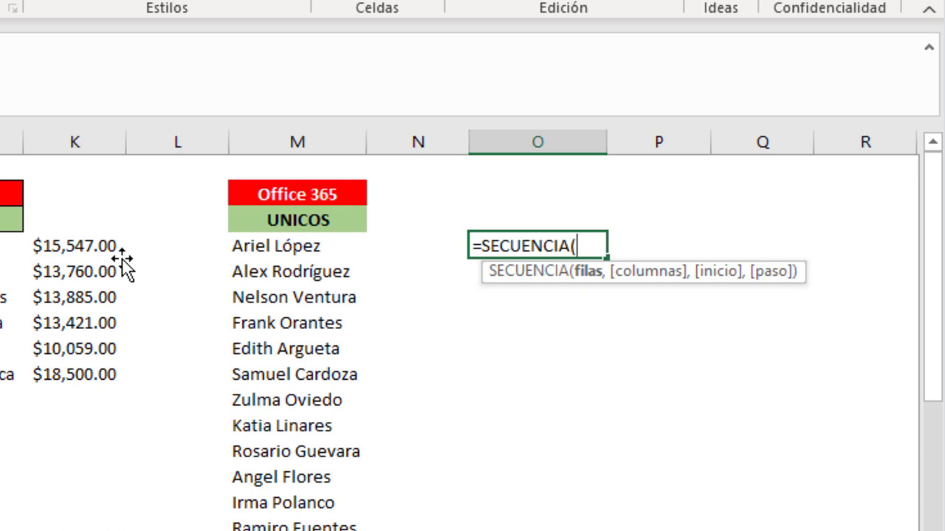
text(11,)
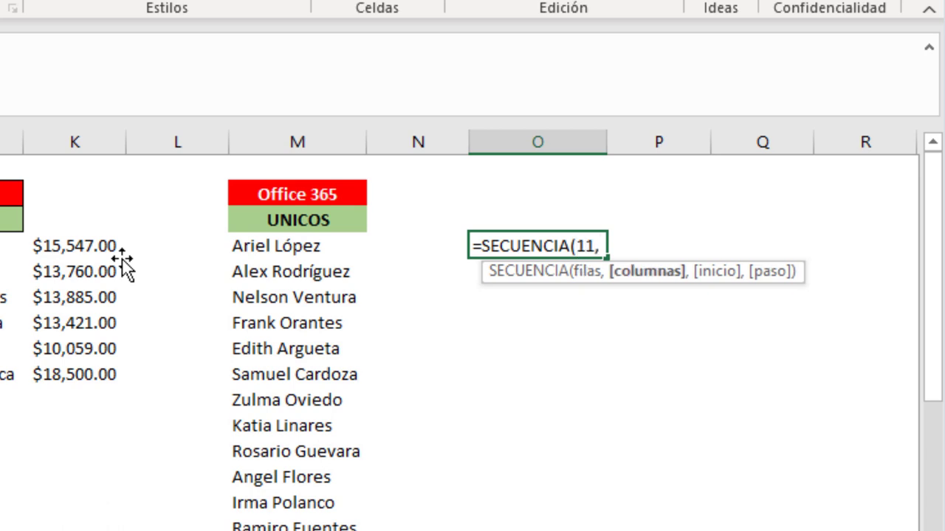
text(11)
key(Return)
key(Up)
key(Right)
key(Right)
key(Right)
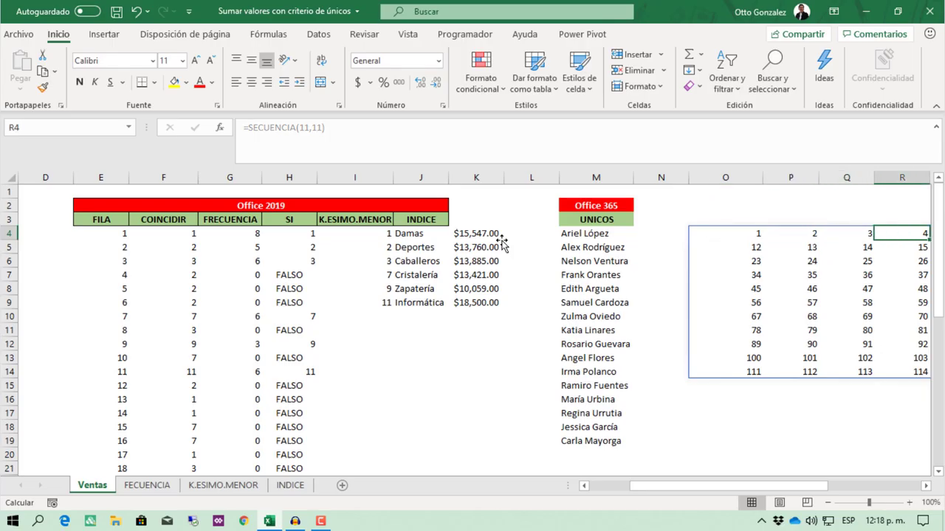
key(Right)
key(Right)
key(Right)
key(Right)
key(Right)
key(Right)
key(Right)
key(Left)
key(Left)
key(Left)
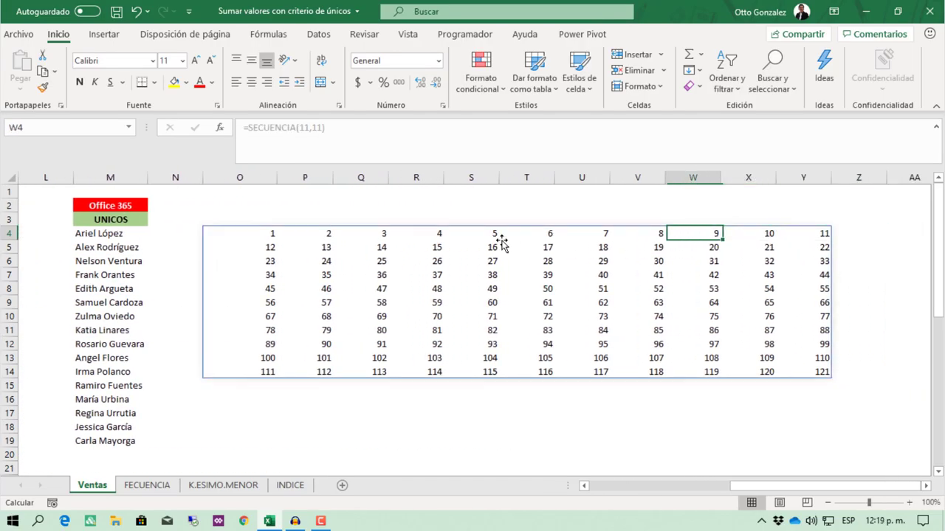
key(Left)
key(Left)
key(Left)
key(Left)
key(Left)
key(Left)
key(Left)
key(Left)
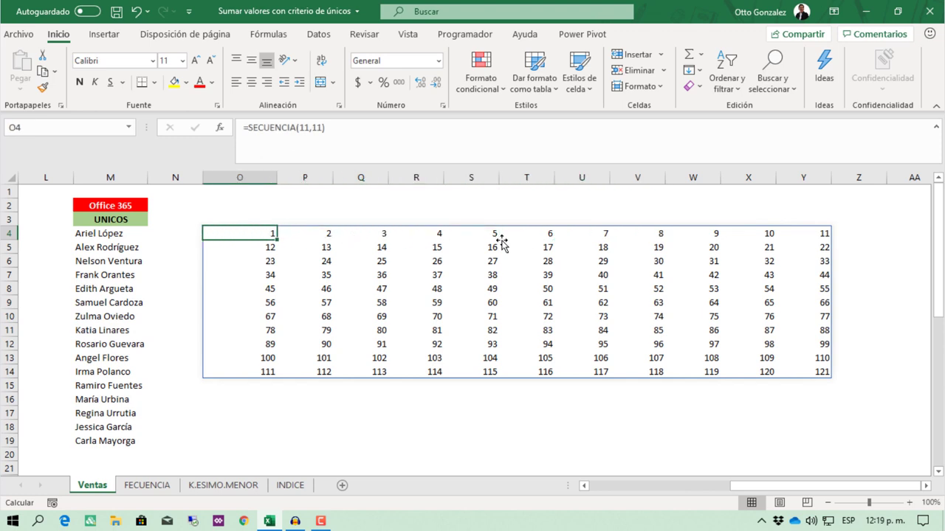
key(ctrl+shift+Down)
key(ctrl+shift+Up)
key(Right)
key(ctrl+shift+Down)
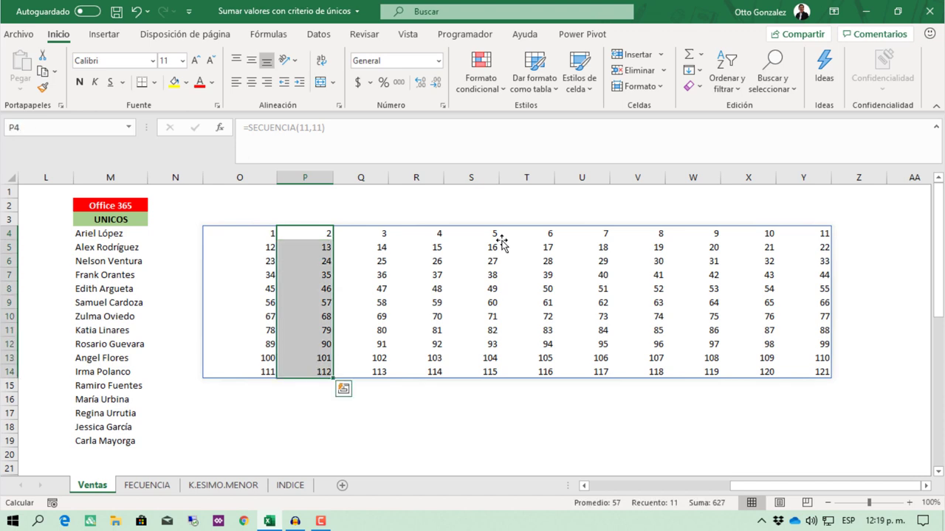
key(ctrl+shift+Up)
key(Left)
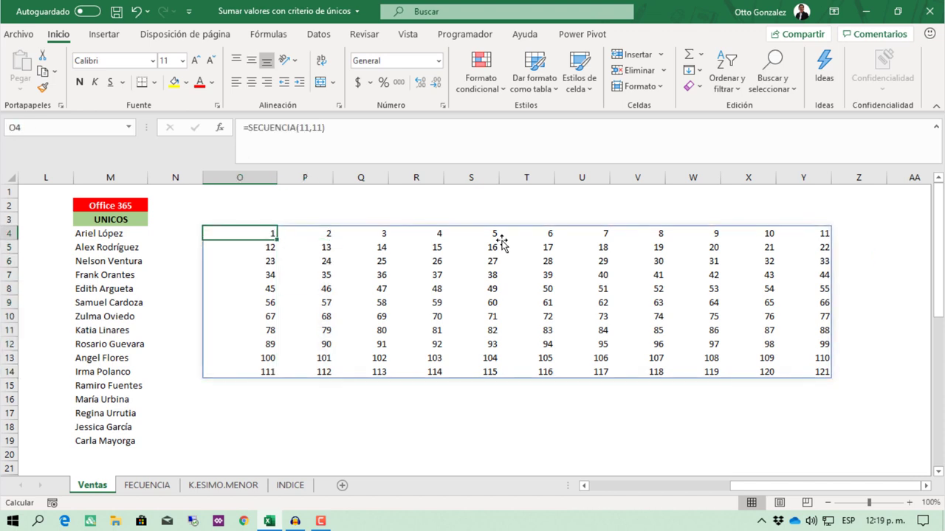
key(Delete)
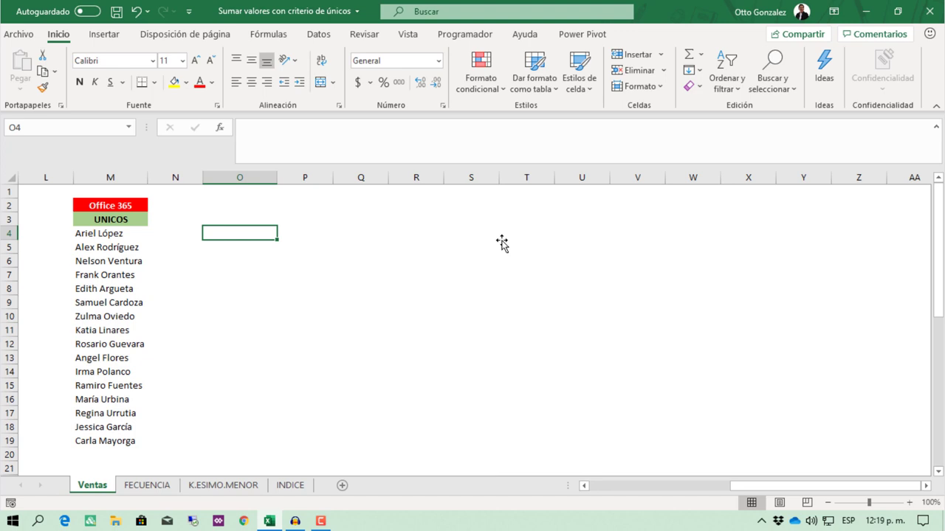
- Type =SI(SECUENCIA(1,2)=1,"Vendedores","Ventas") into O4
text(=)
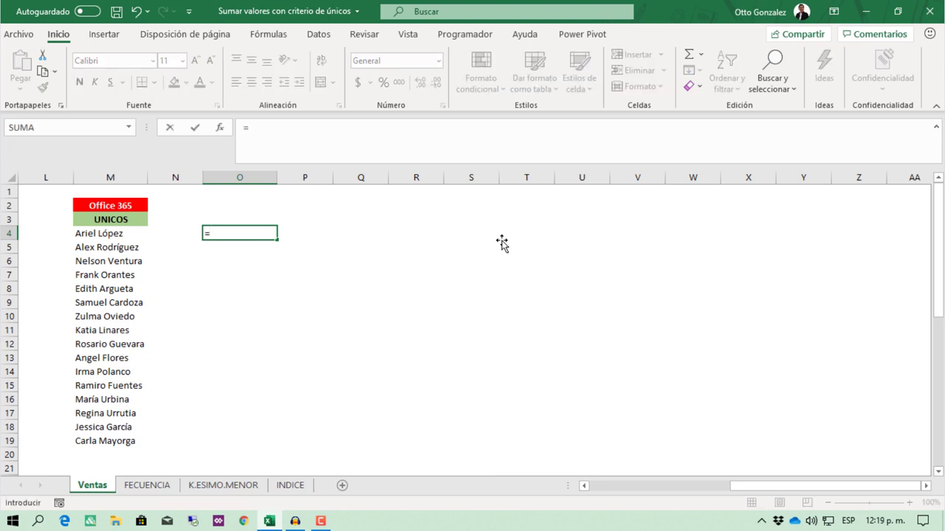
text(si(secu)
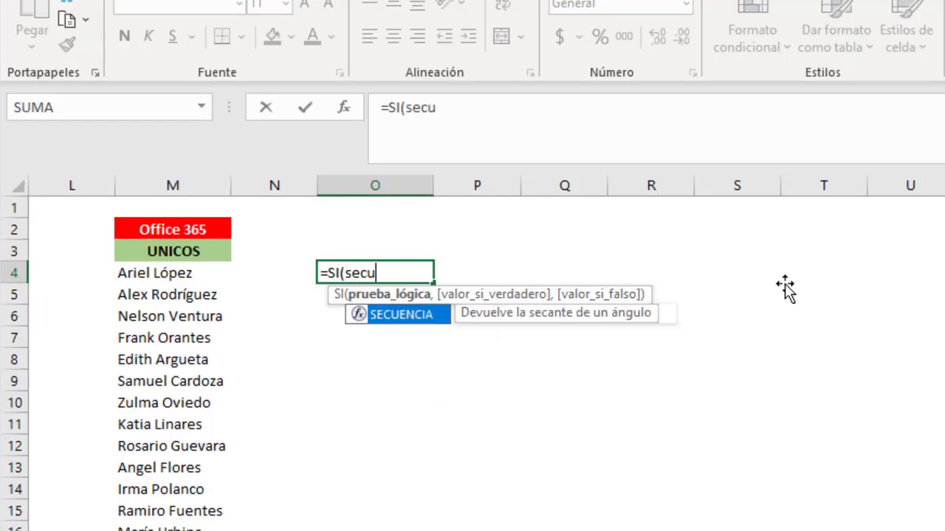
key(Tab)
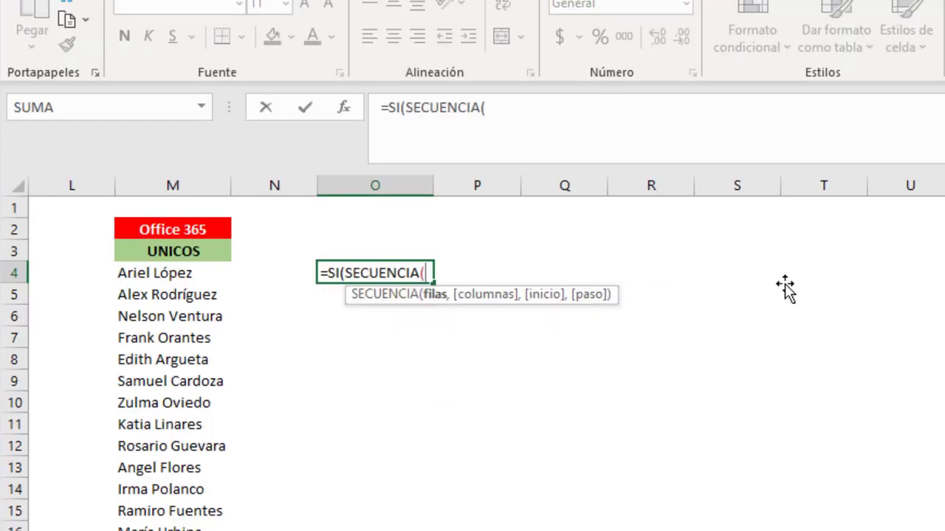
text(1)
text(,2)
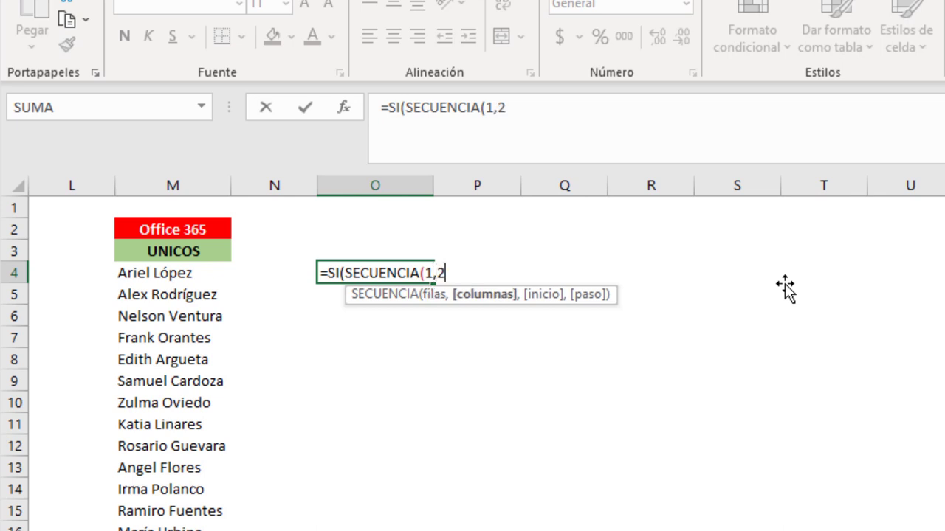
text())
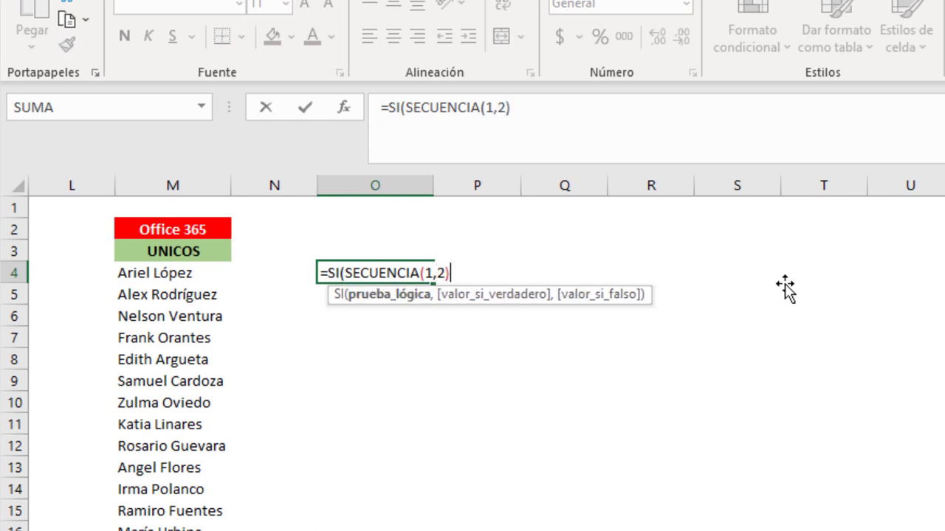
text(=1)
text(,)
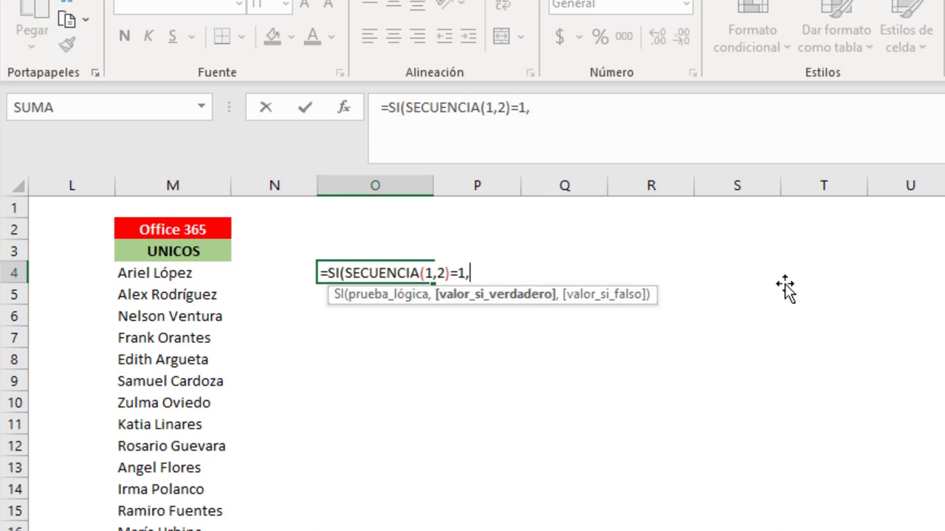
text(")
text(Vend)
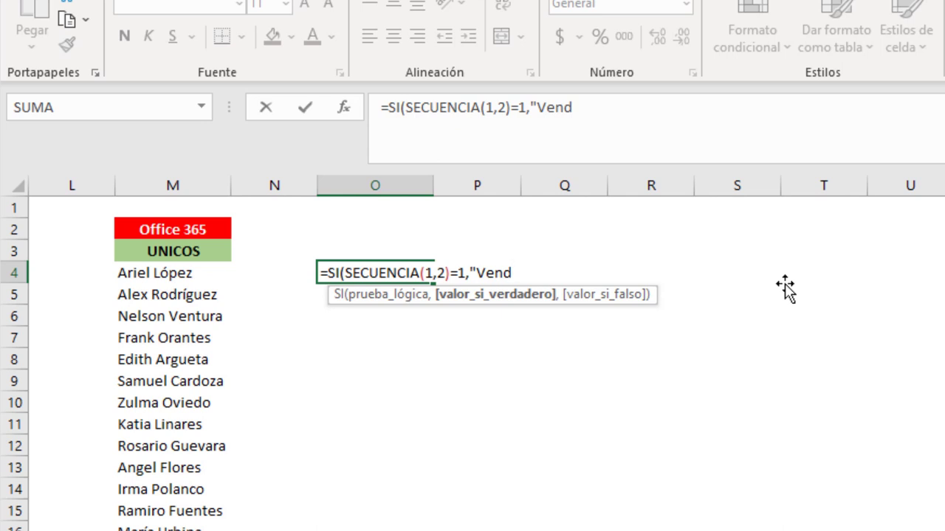
text(edores")
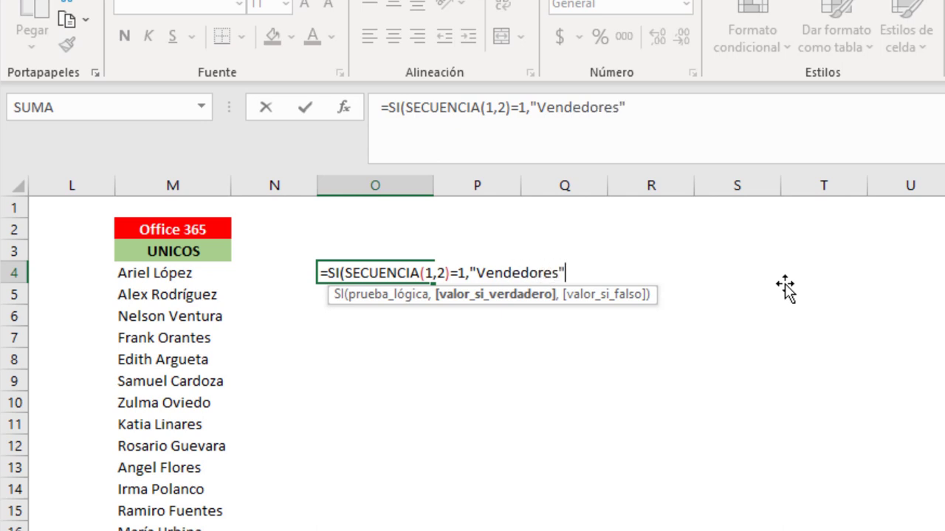
text(,"V)
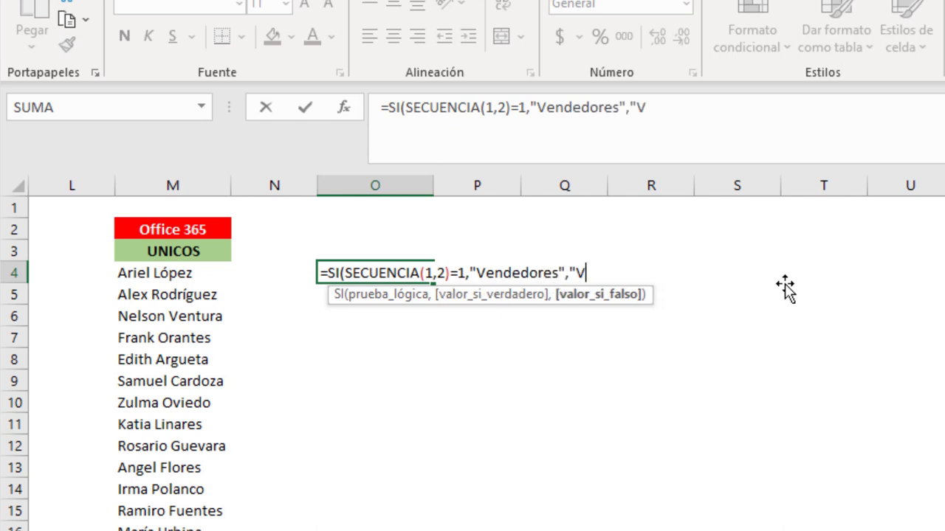
text(entas")
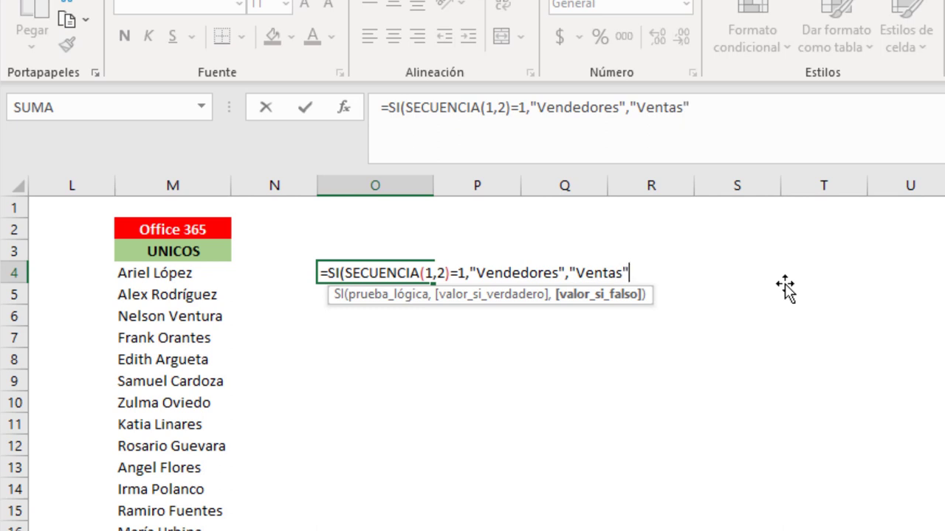
text())
- Commit the O4 formula so Vendedores and Ventas spill across O4:P4
key(Return)
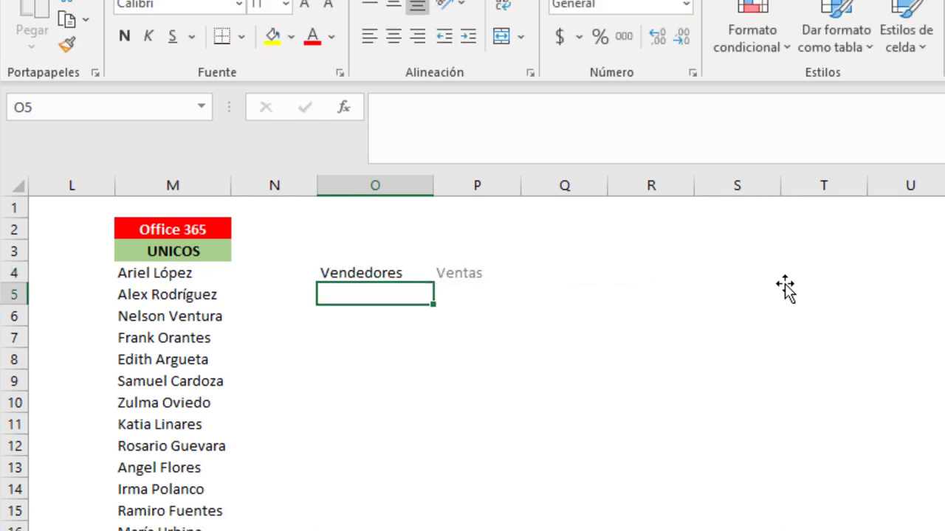
key(Up)
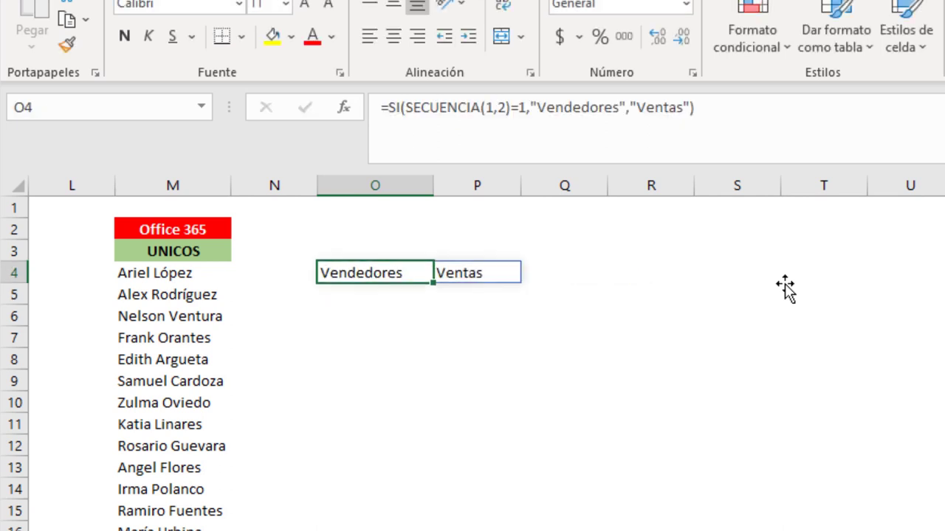
key(Right)
key(Left)
- Replace the "Vendedores" argument with UNICOS(Ventas[Vendedor]) in the O4 formula
click(573, 109)
double_click(573, 109)
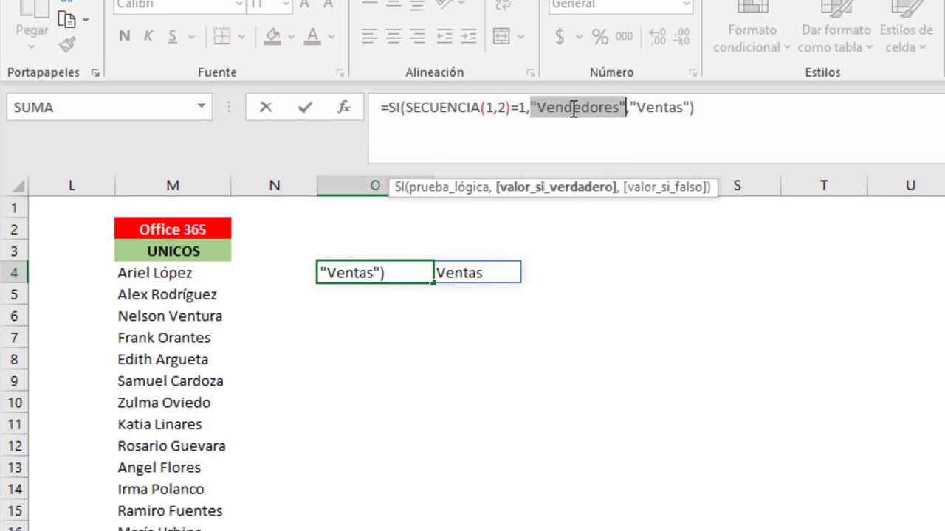
text(uni)
key(Down)
key(Down)
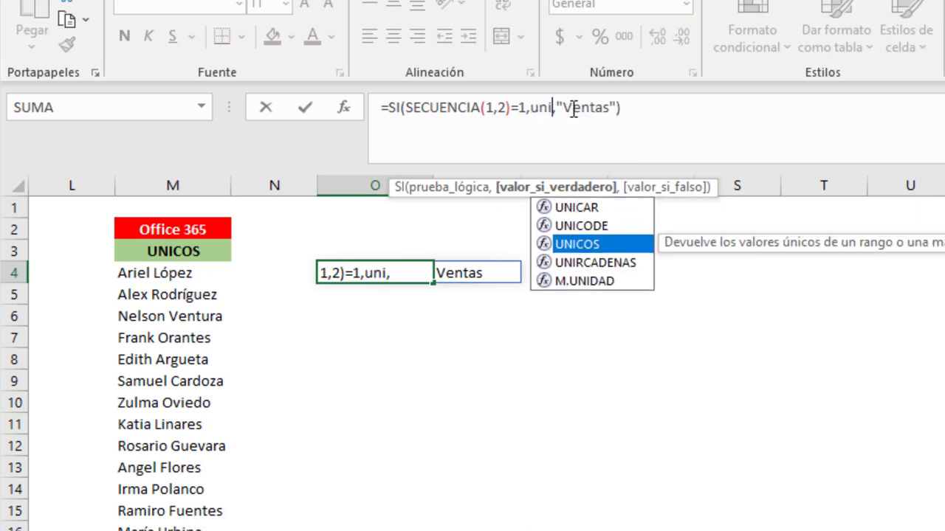
key(Tab)
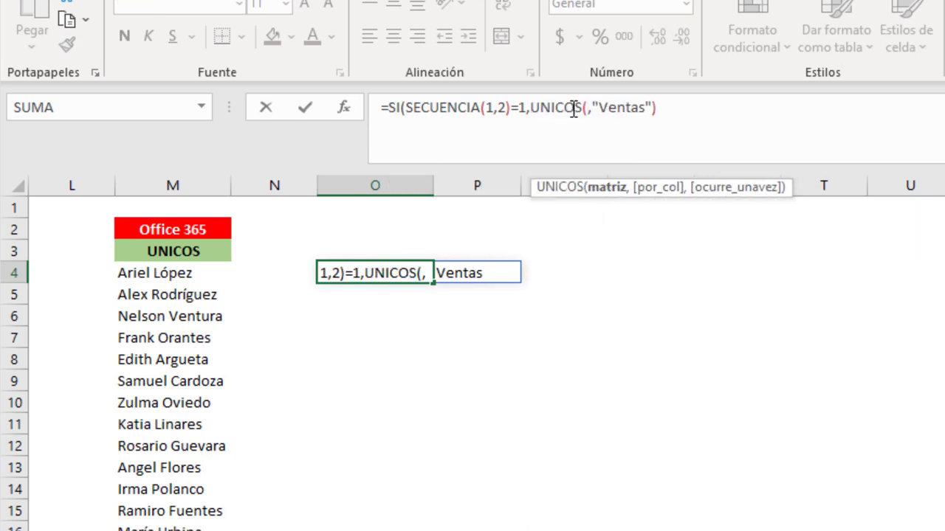
text(ve)
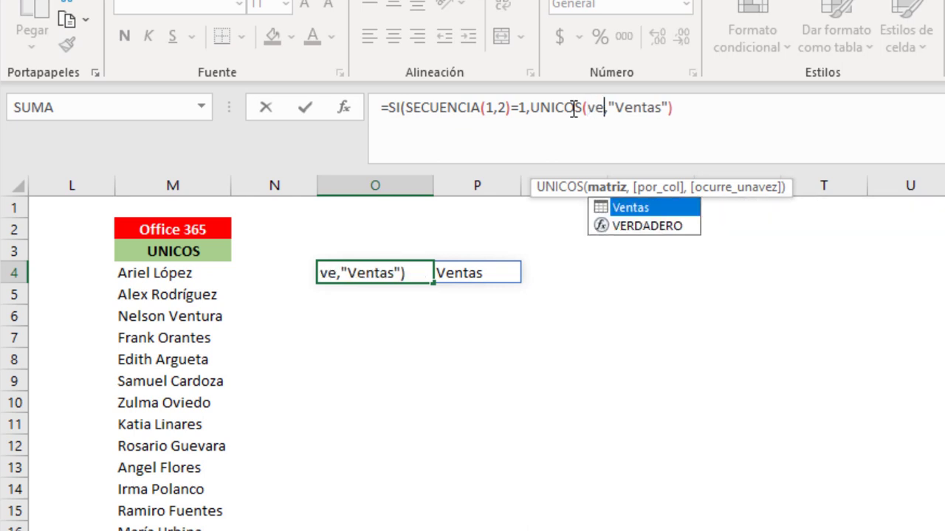
text(n)
key(Tab)
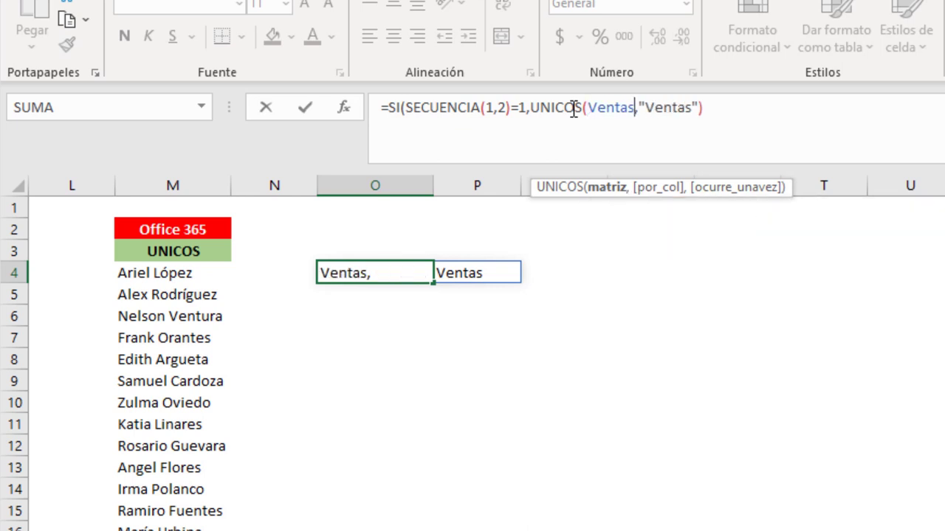
text([)
key(Down)
key(Tab)
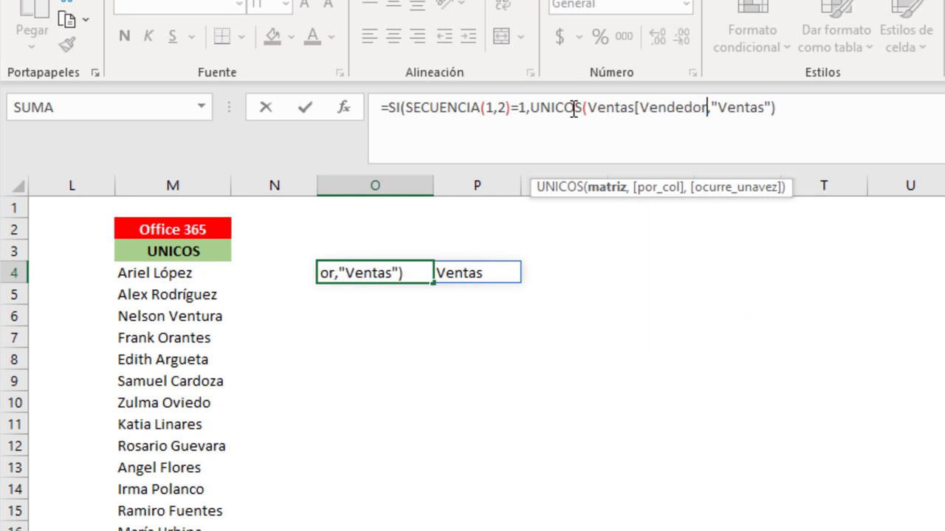
text(])
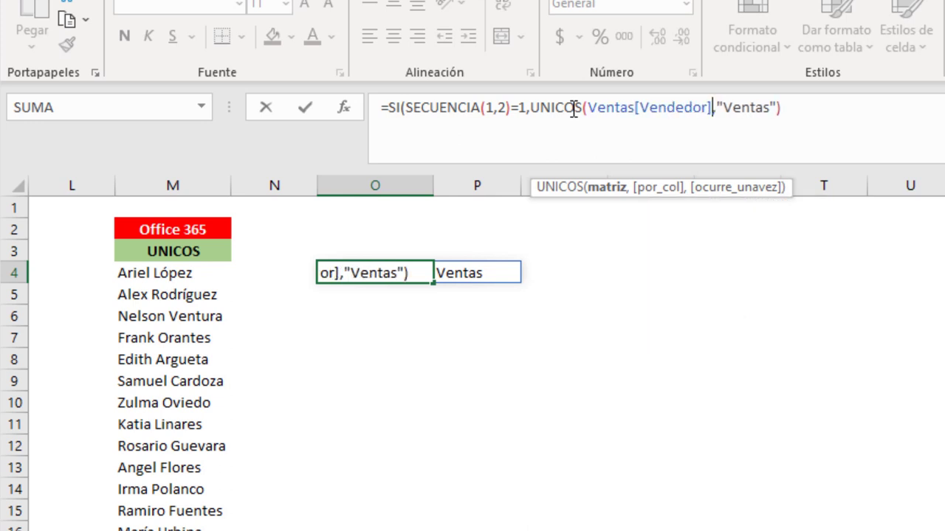
text())
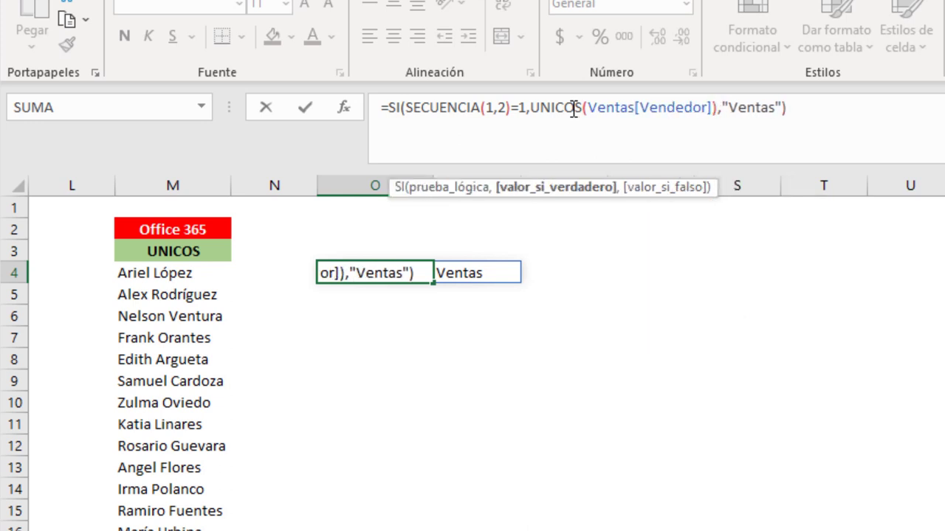
text(,)
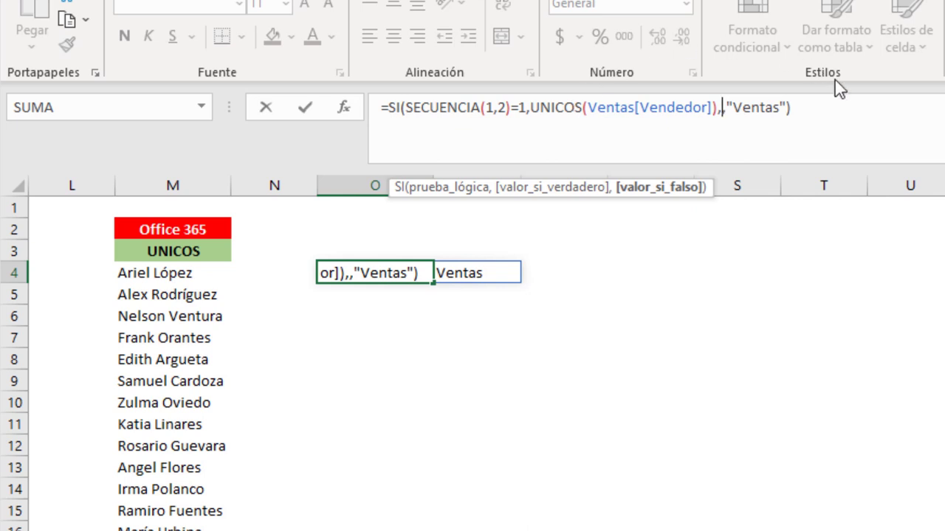
key(Delete)
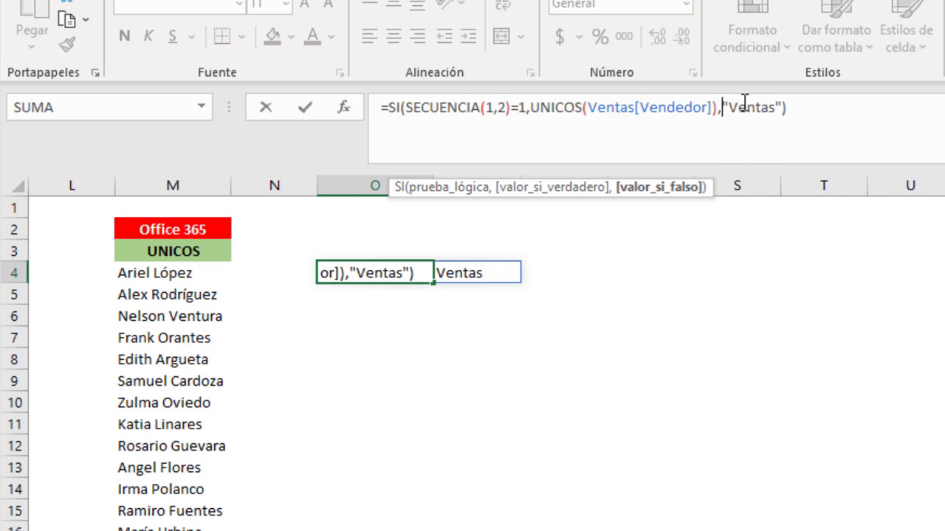
double_click(750, 107)
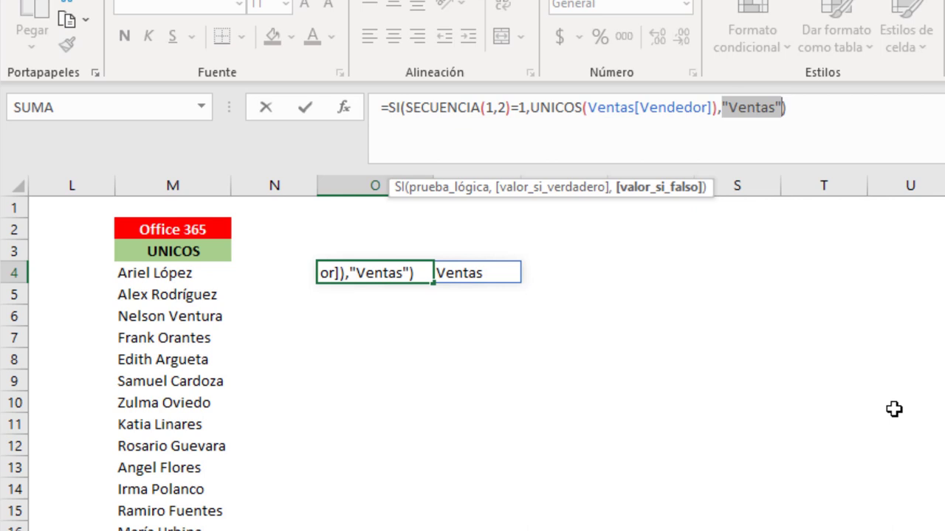
- Replace "Ventas" with SUMAR.SI(Ventas[Vendedor], as the formula's third argument
text(su)
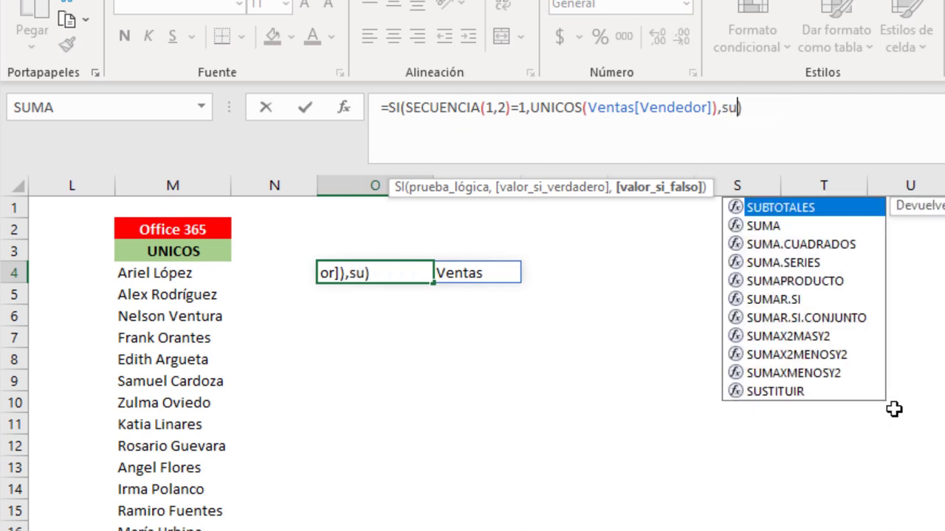
text(mar.si)
key(Tab)
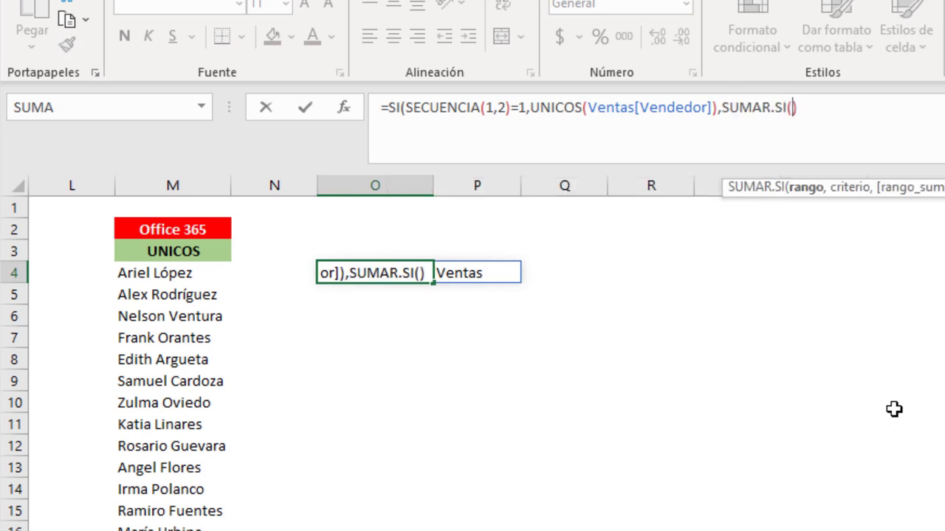
text(v)
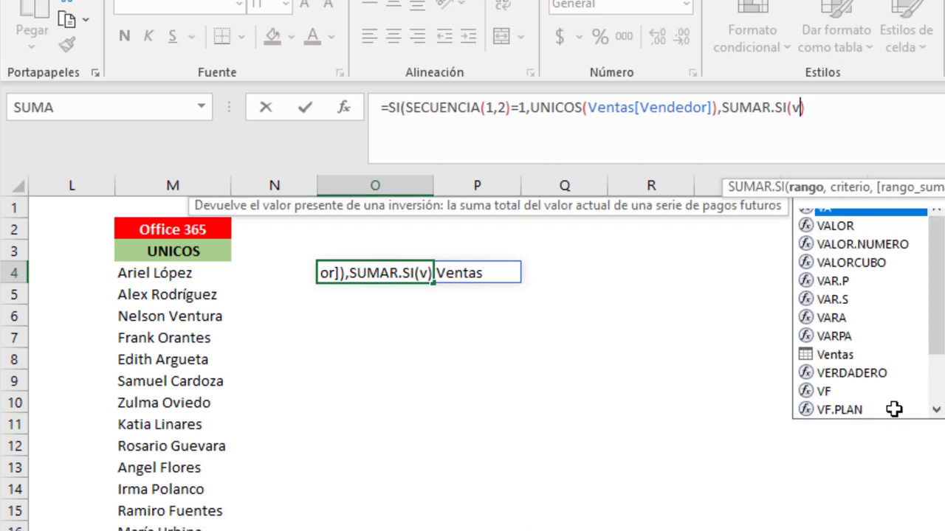
text(ent)
key(Tab)
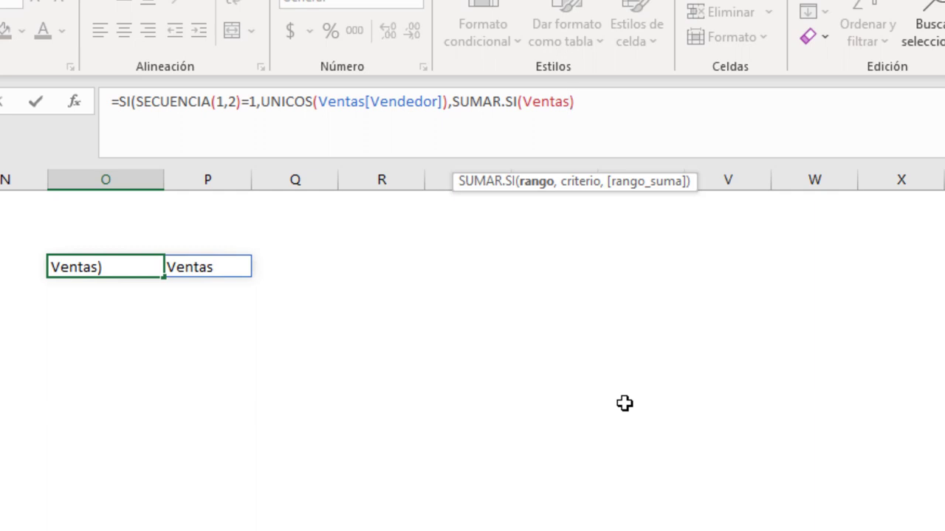
text([v)
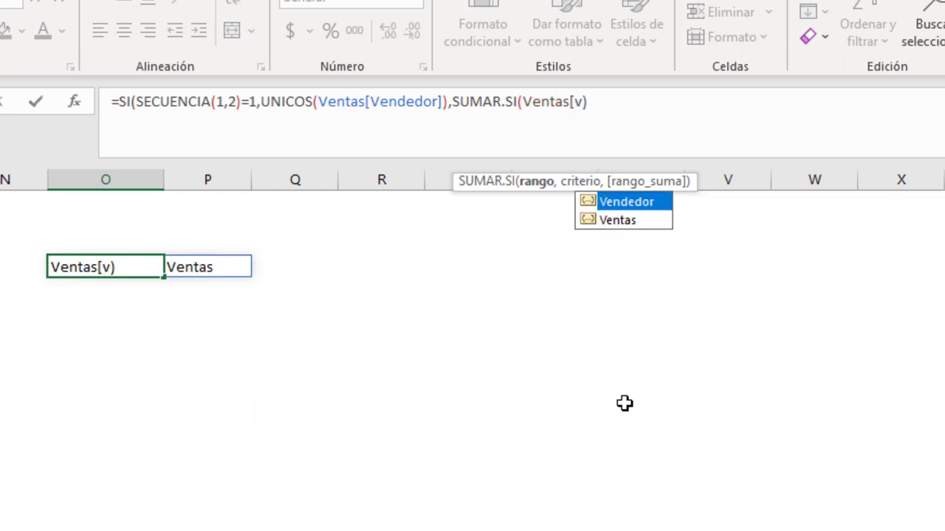
key(Tab)
key(BackSpace)
text(]))
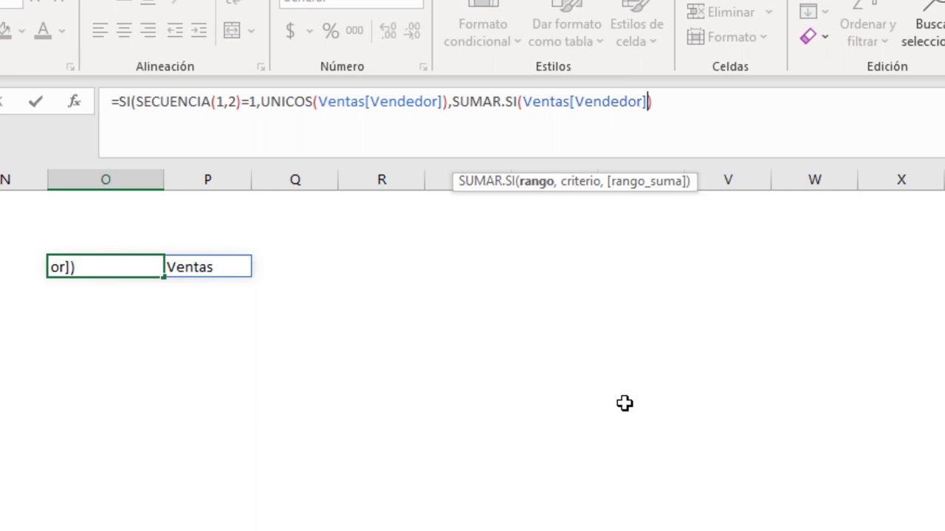
text(,)
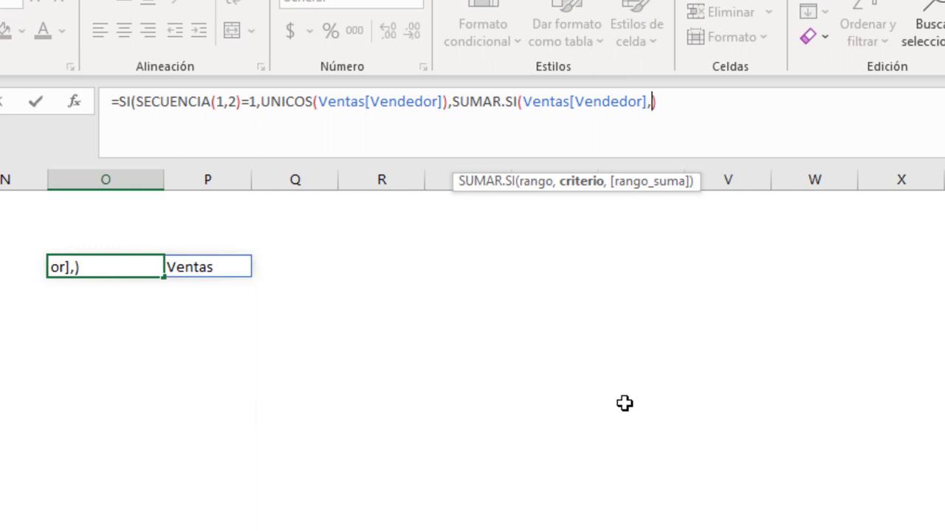
- Add UNICOS(Ventas[Vendedor]) as the SUMAR.SI criterion
text(un)
key(Down)
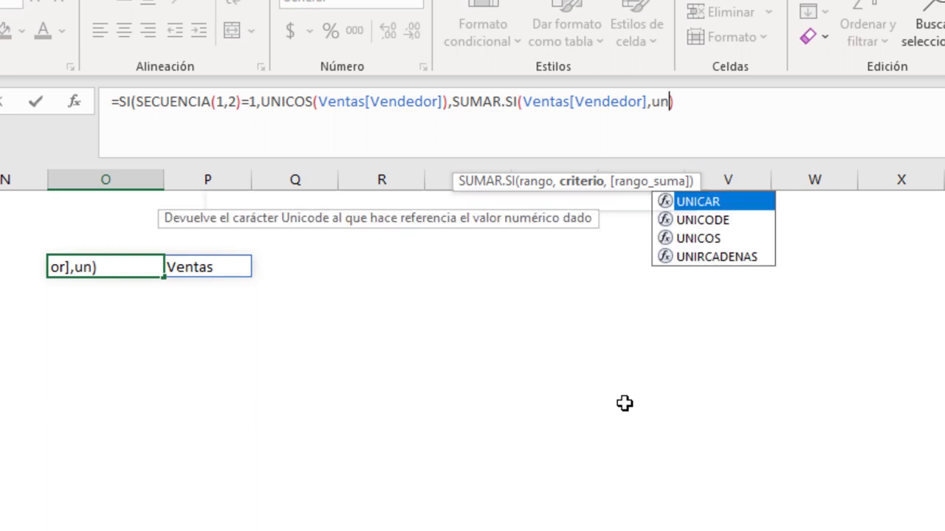
key(Down)
key(Tab)
text([)
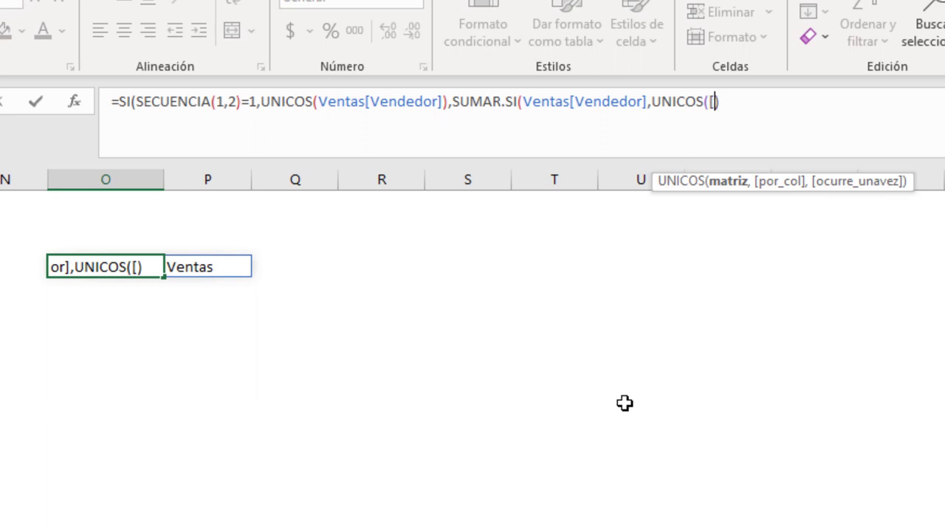
text(ven)
key(BackSpace)
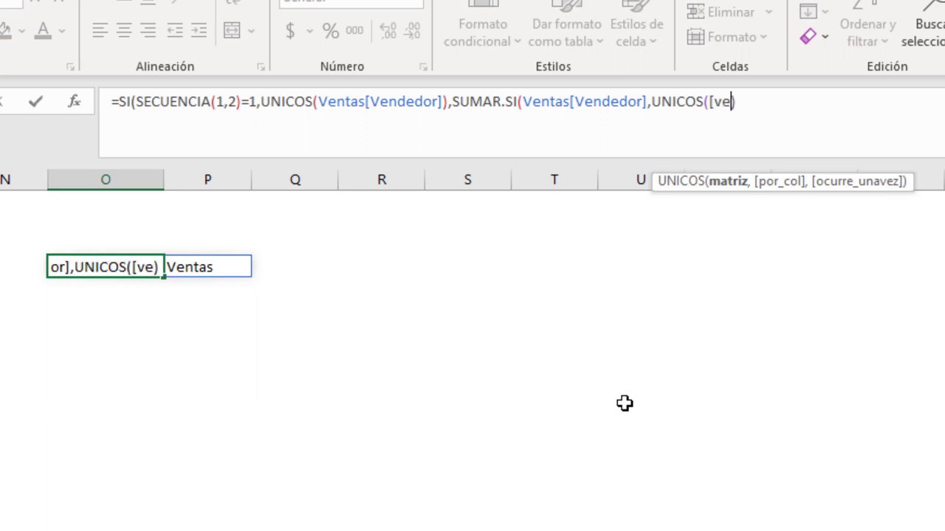
key(BackSpace)
key(BackSpace)
key(BackSpace)
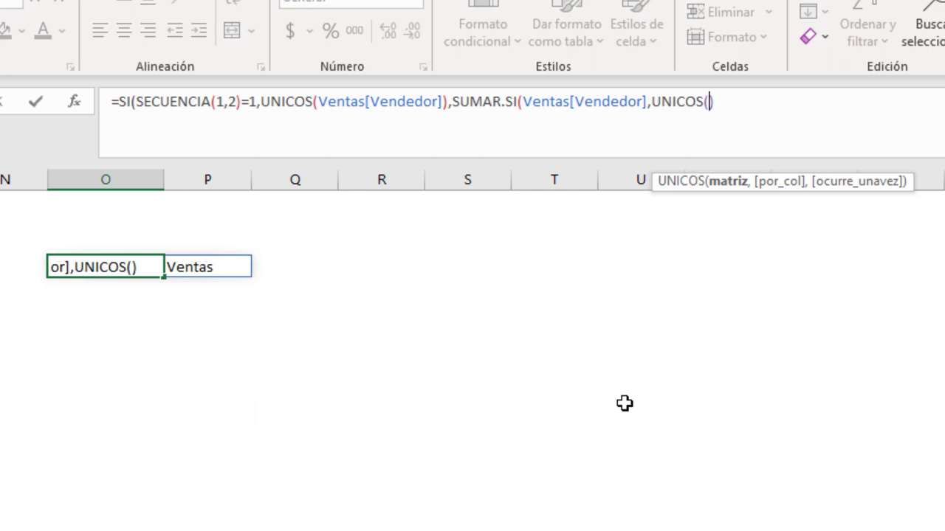
text(ven)
key(Tab)
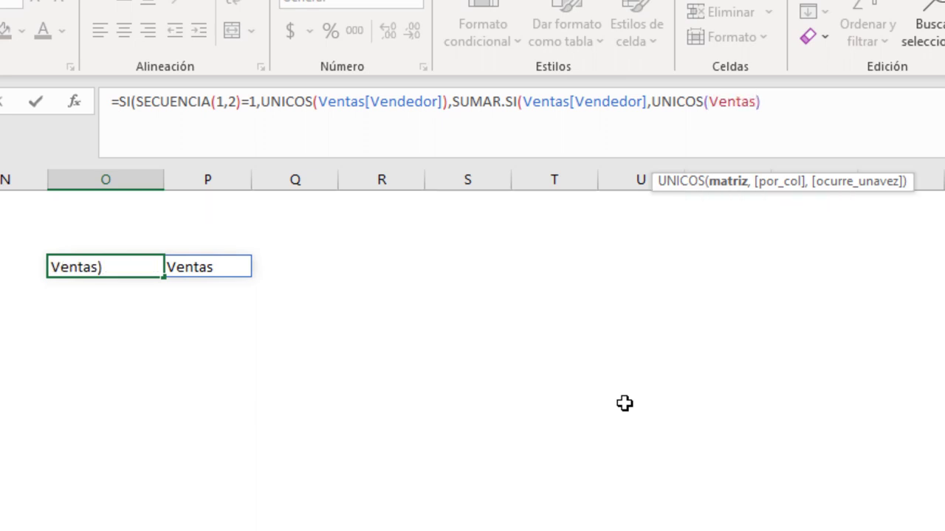
text([()
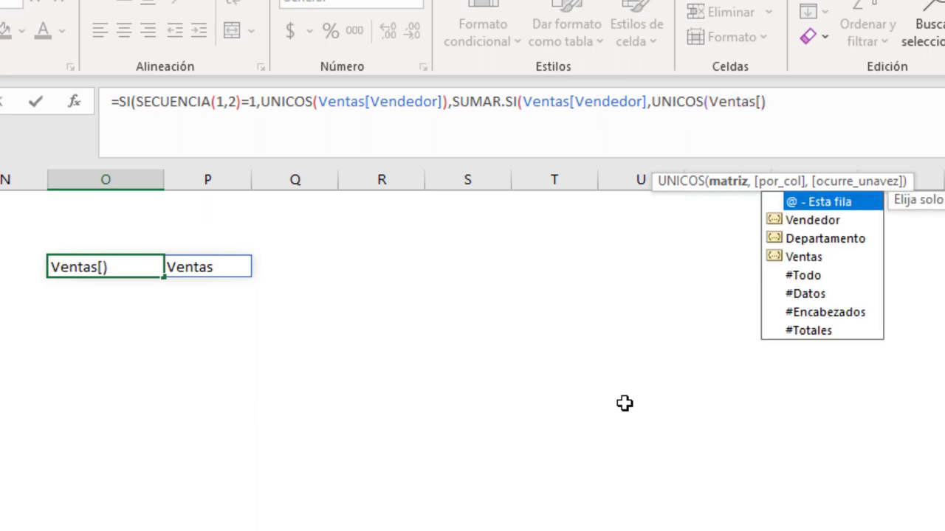
key(Down)
key(Tab)
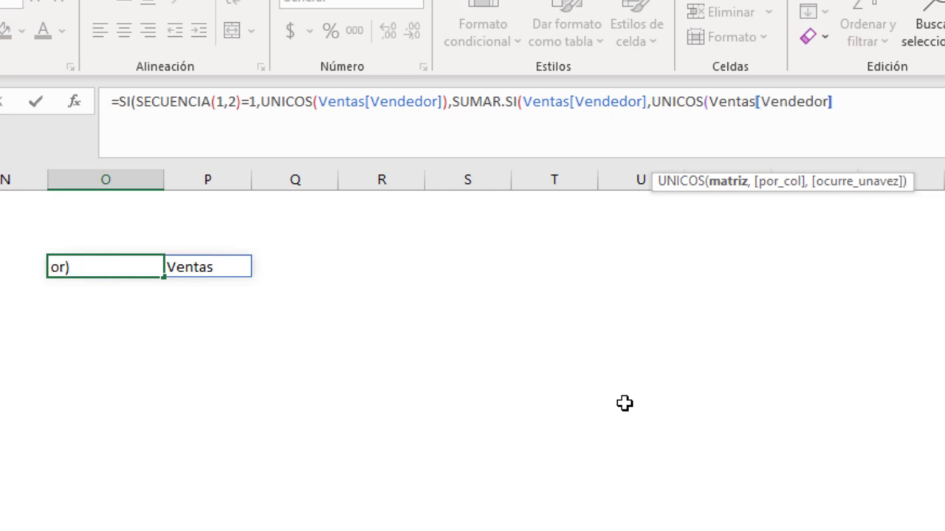
text(])
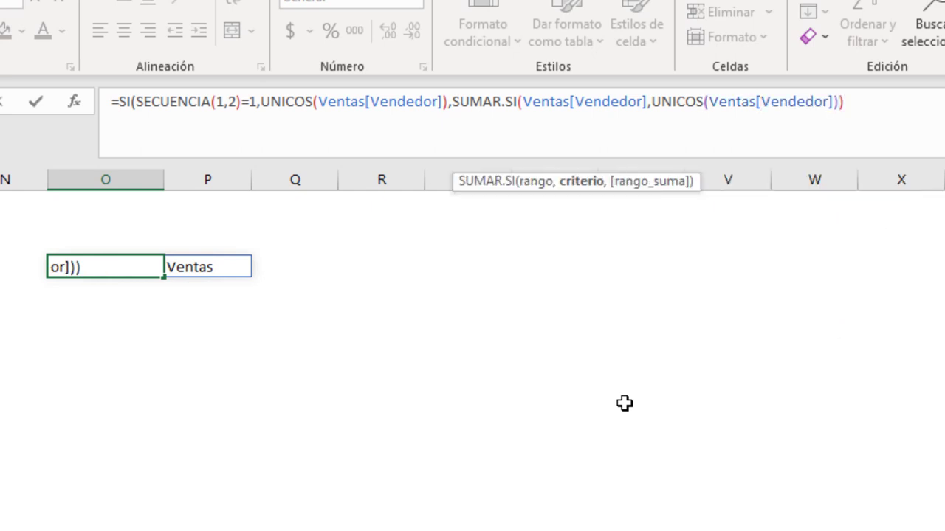
text(,)
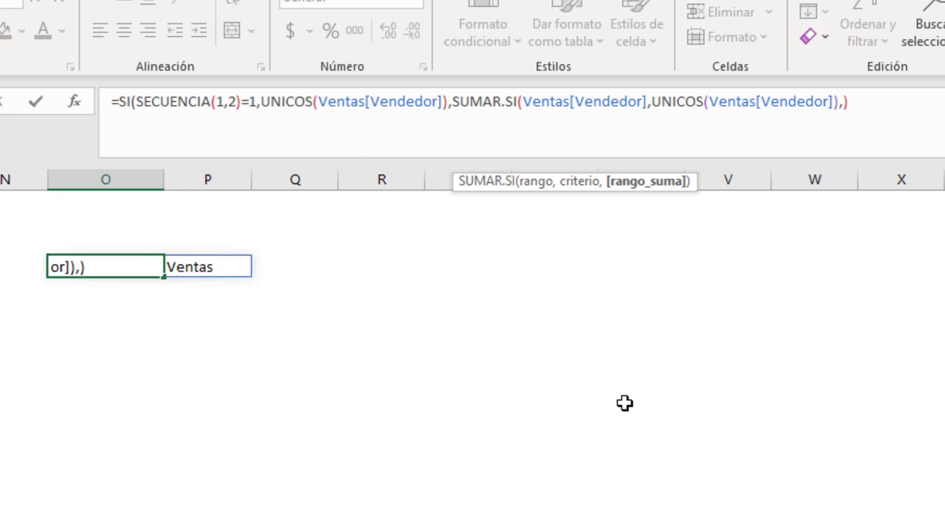
- Add Ventas[Ventas] as sum range and commit, spilling 16 vendors with totals across O4:P19
text(v)
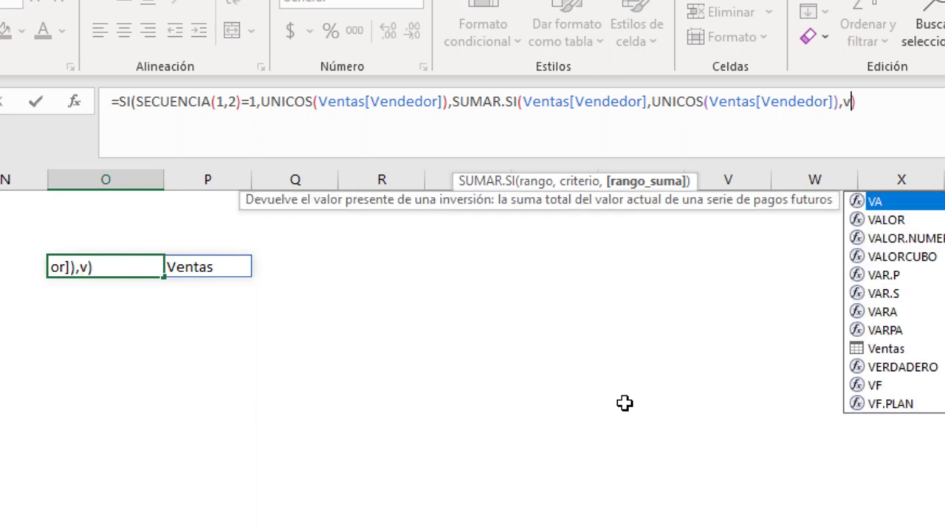
text(ent)
key(Tab)
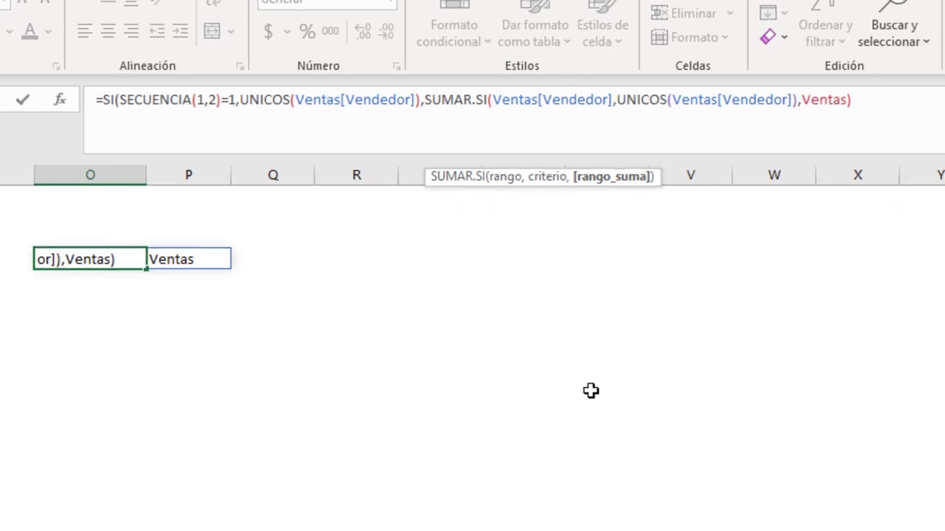
text([)
key(Down)
key(Down)
key(Down)
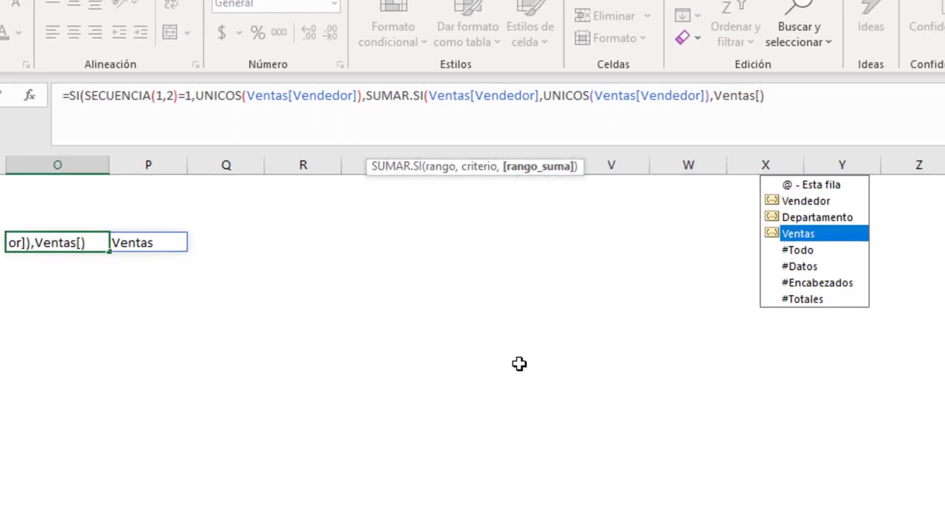
key(Tab)
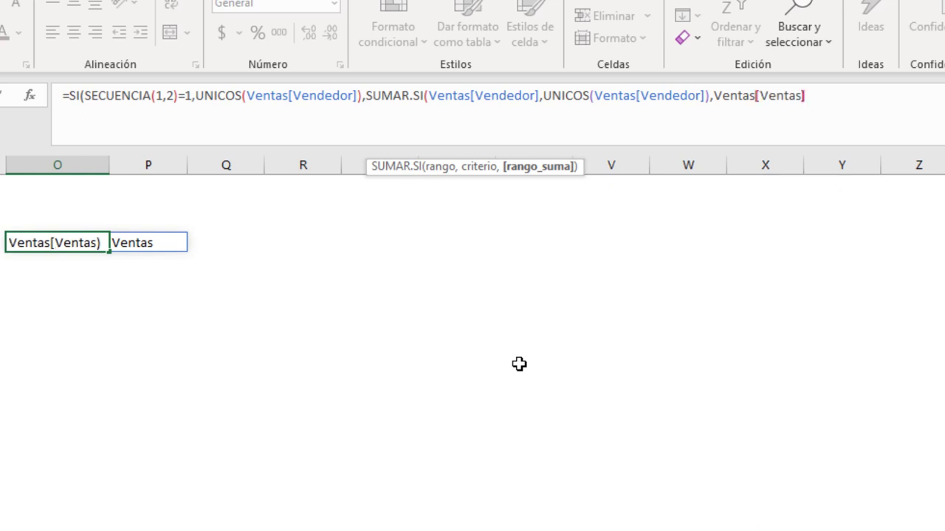
text(]))
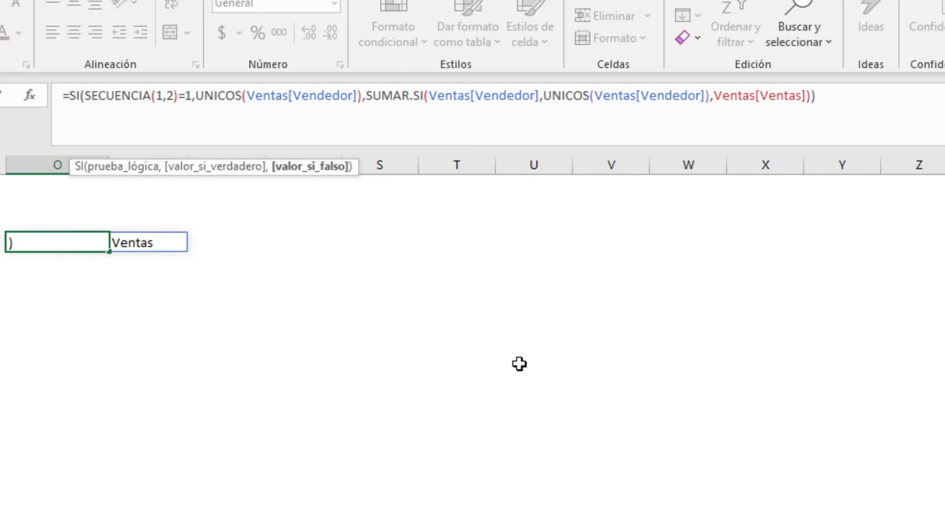
key(Return)
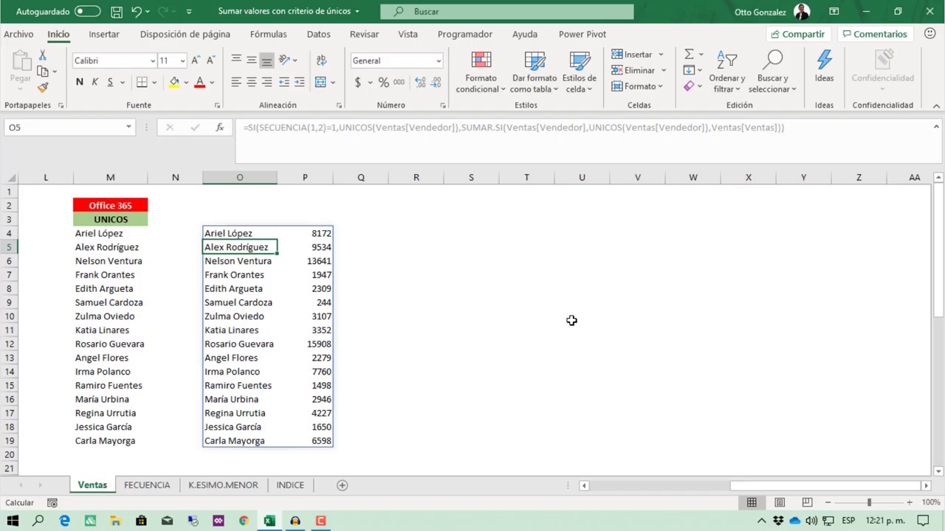
- Format the vendor totals P4:P19 as currency, $8,172.00 through $6,598.00
key(Up)
key(ctrl+Down)
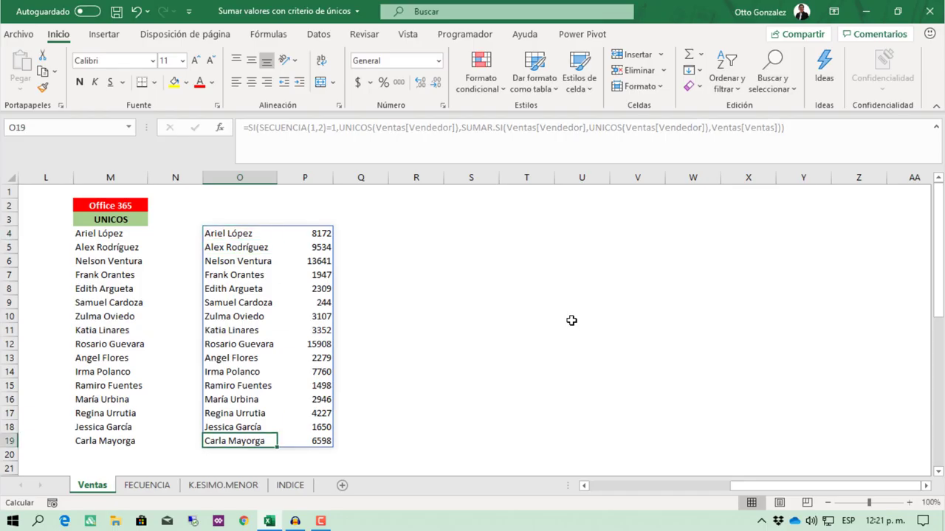
key(Up)
key(Up)
key(Up)
key(Up)
key(Up)
key(Up)
key(ctrl+Up)
key(Right)
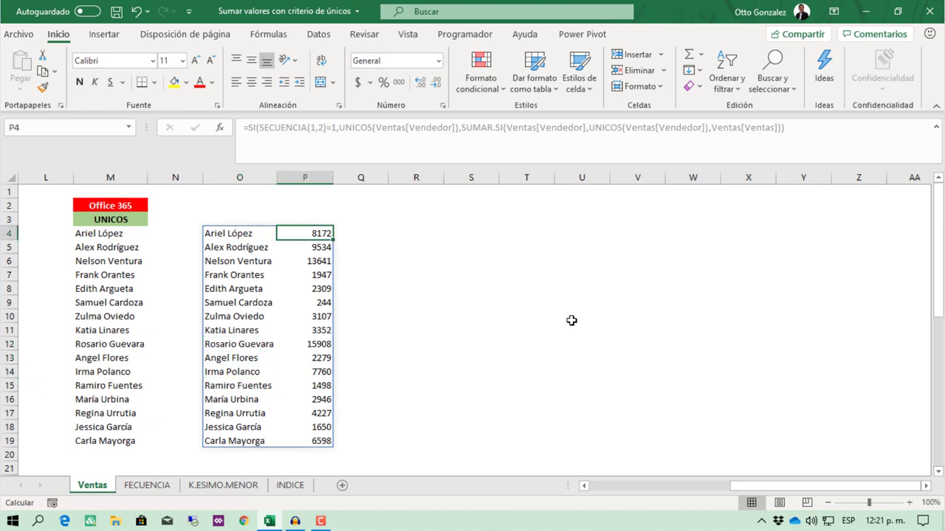
key(ctrl+Down)
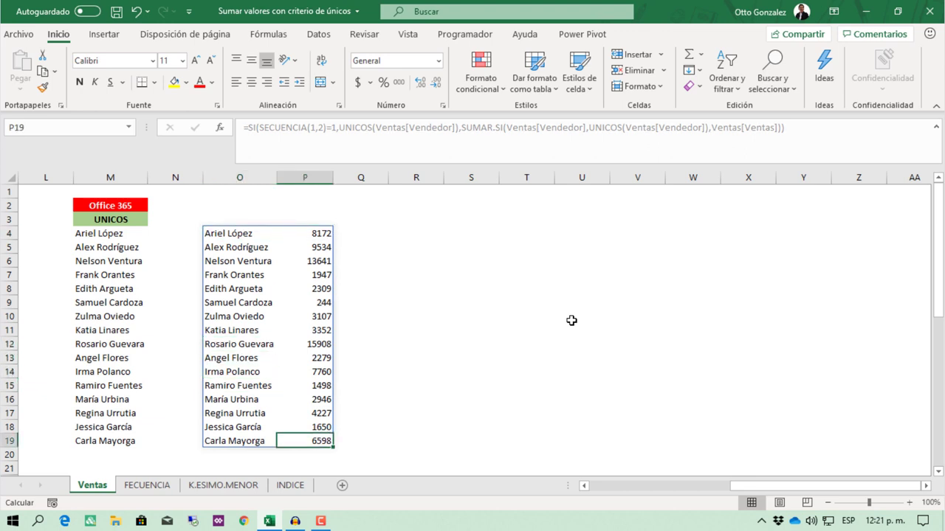
key(Up)
key(Up)
key(Up)
key(ctrl+Up)
key(ctrl+shift+Down)
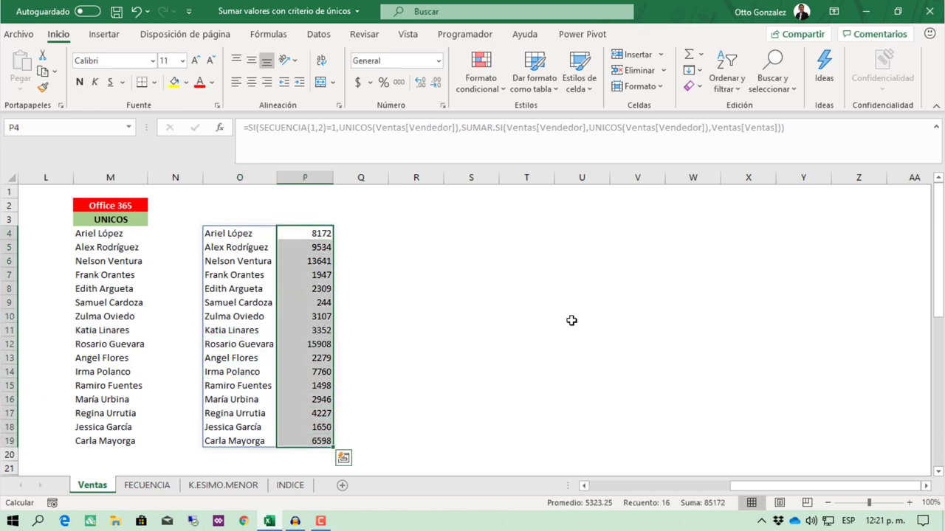
click(361, 84)
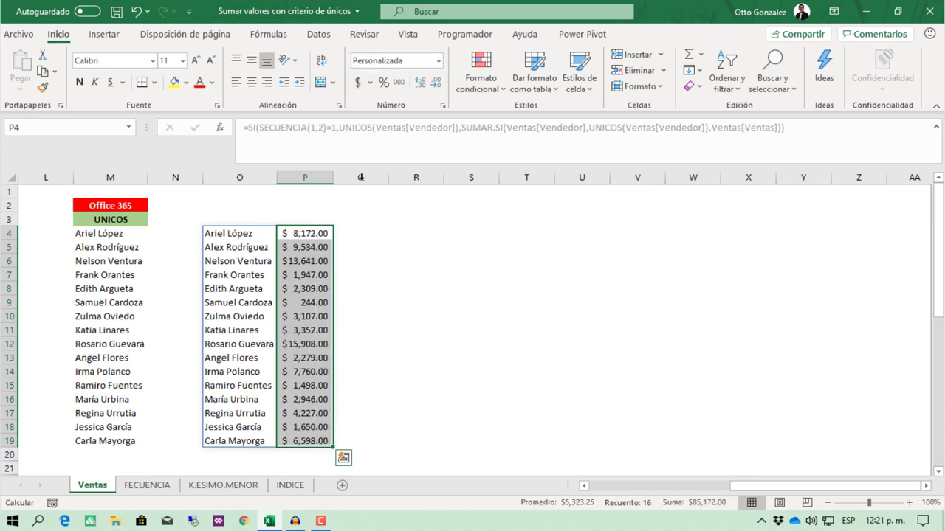
click(397, 243)
key(Left)
key(Left)
key(Left)
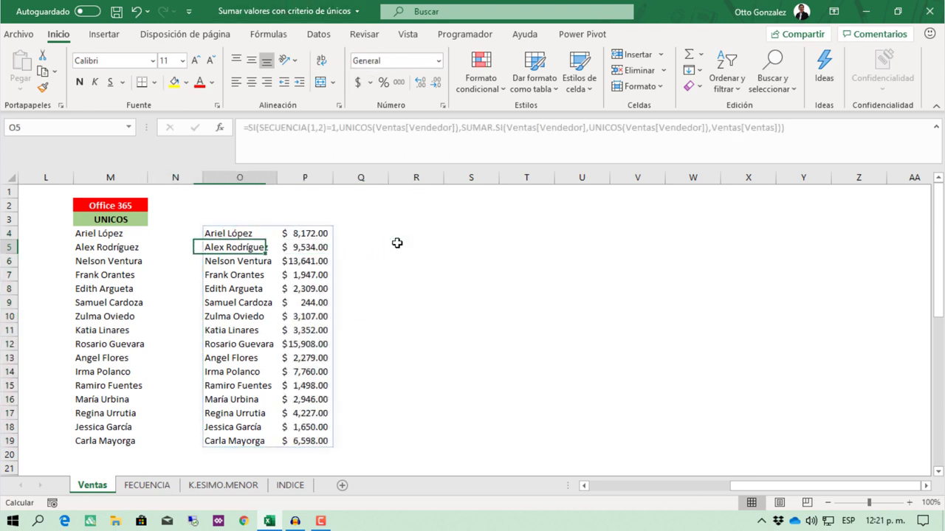
key(Up)
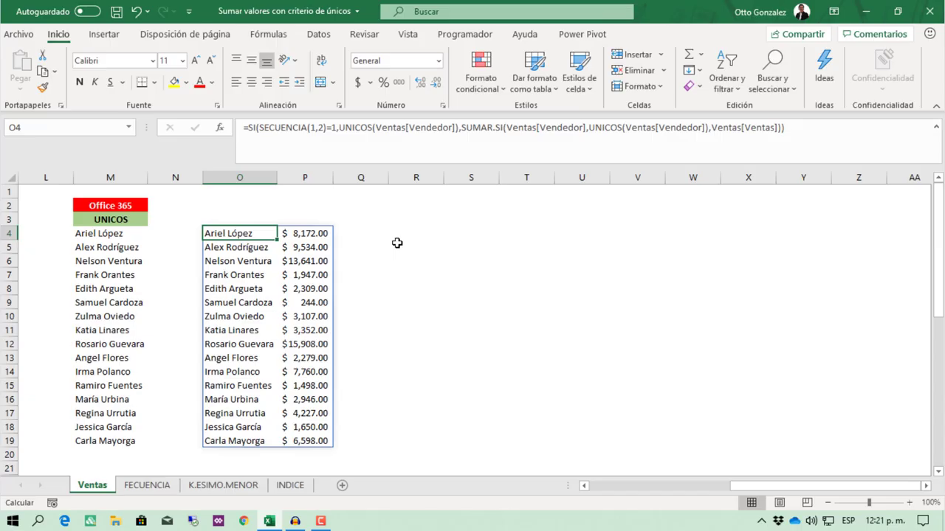
- Move back left to the Ventas source table's Departamento column
key(ctrl+Left)
key(ctrl+Left)
key(ctrl+Left)
key(ctrl+Left)
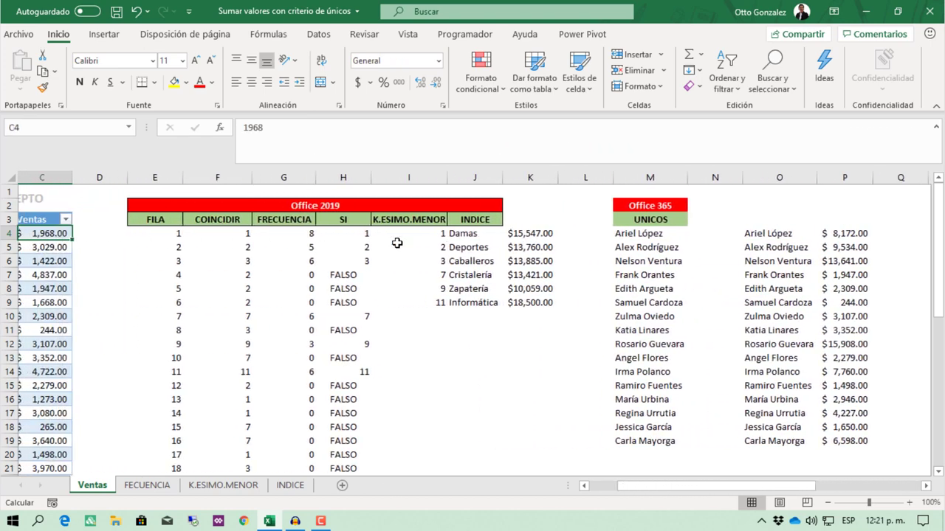
key(ctrl+Left)
key(Right)
key(Right)
key(Right)
key(Right)
key(Right)
key(Right)
key(Right)
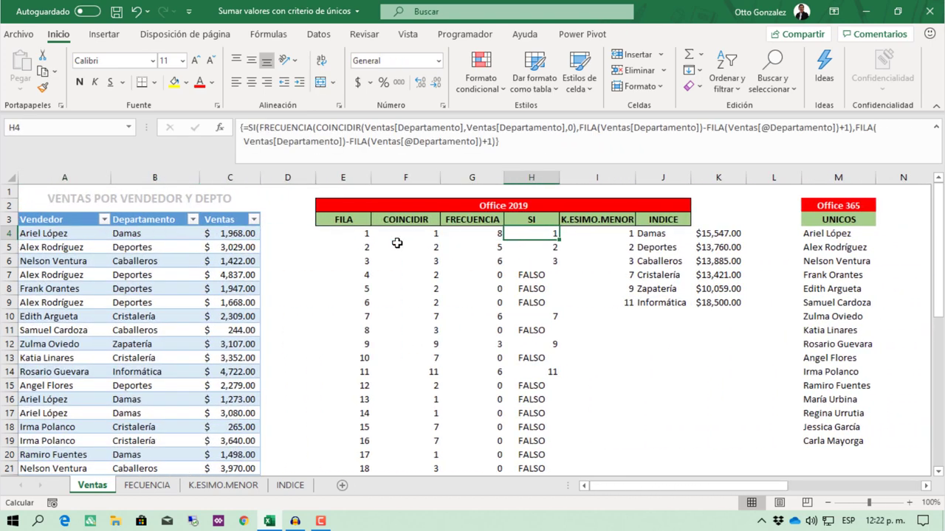
key(Left)
key(Left)
key(Left)
key(Left)
key(Left)
key(Left)
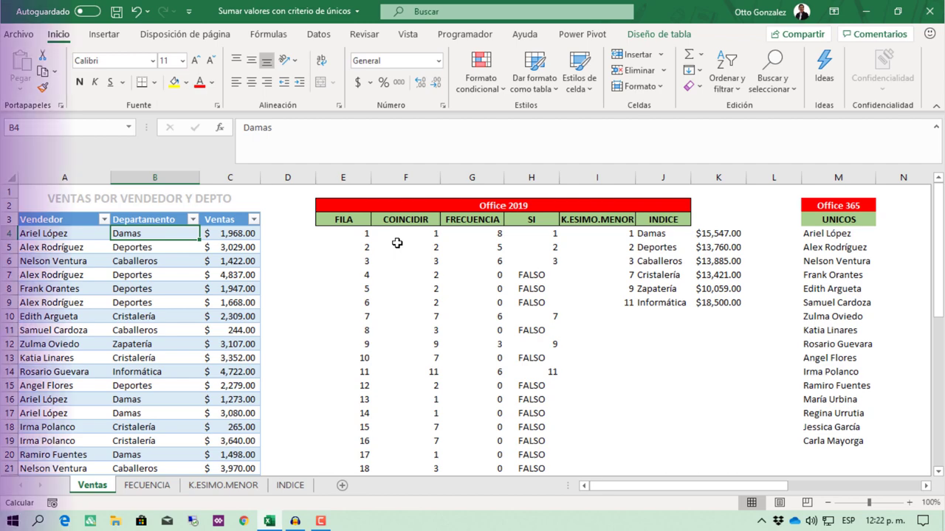